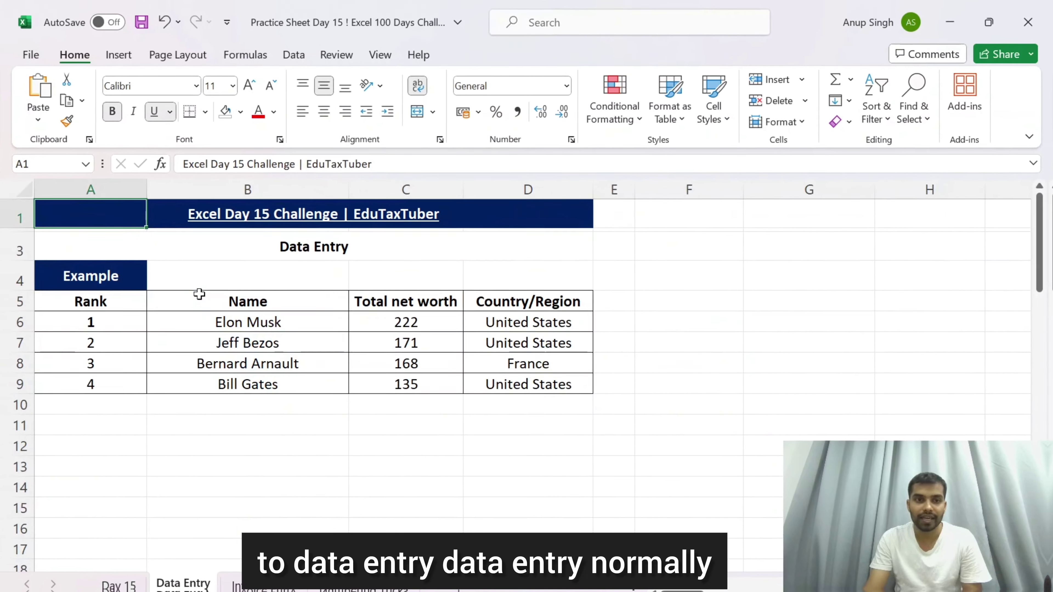
Step: Type a trial rank 5 row (India) under the ranking table in A10, then undo it
{"action": "left_click", "coordinate": [95, 388]}
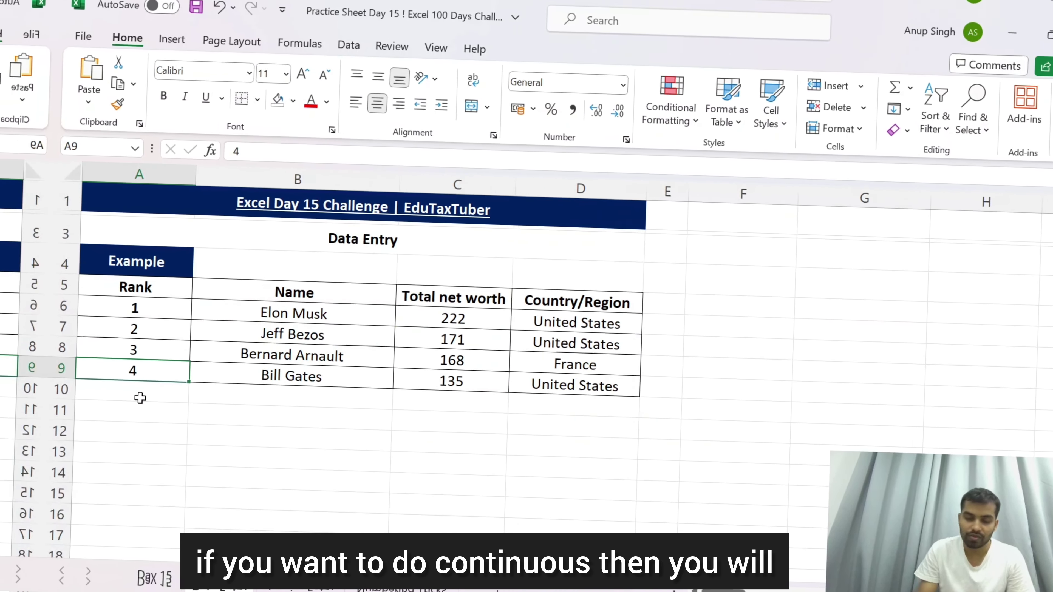
{"action": "double_click", "coordinate": [104, 408]}
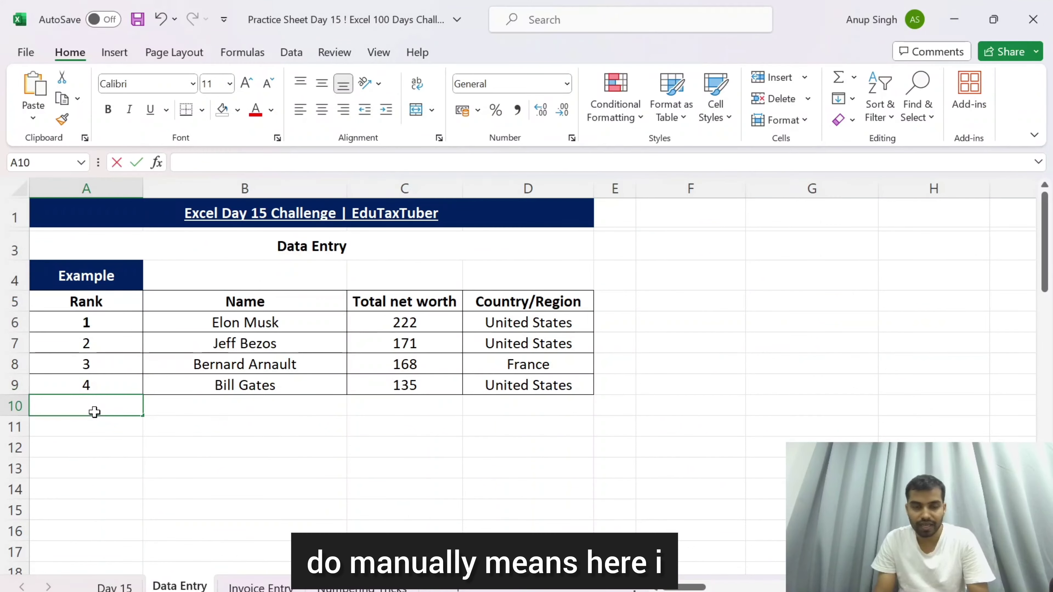
{"action": "type", "text": "5"}
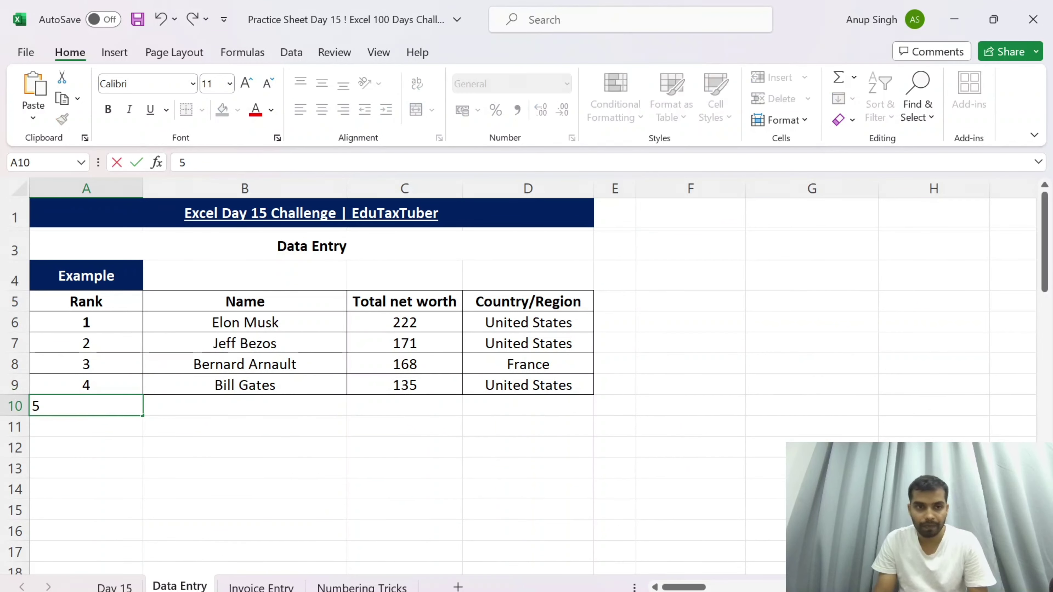
{"action": "key", "text": "Tab"}
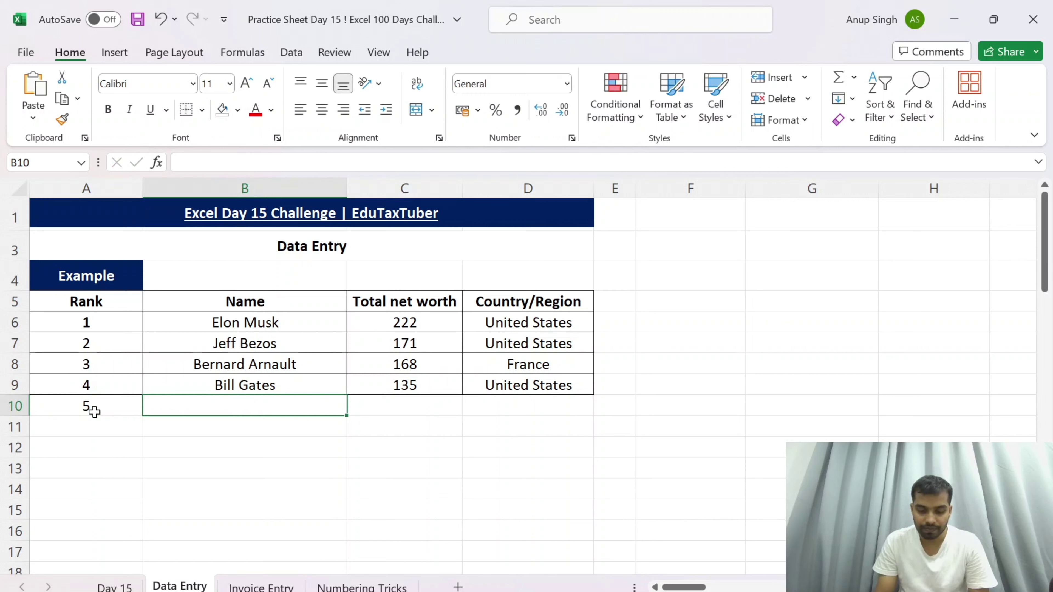
{"action": "type", "text": "Mukes"}
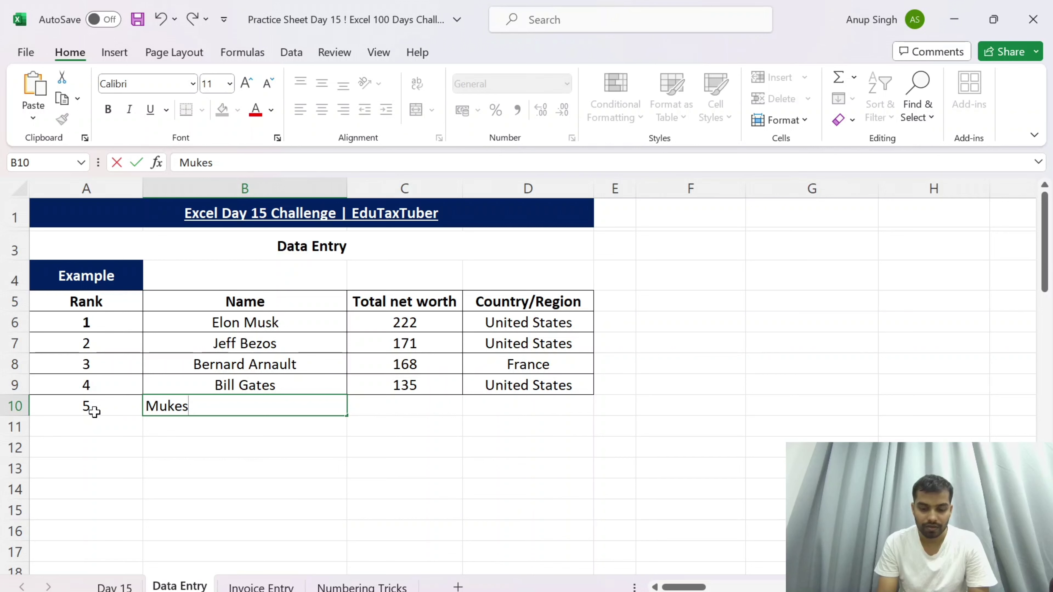
{"action": "type", "text": "h Am"}
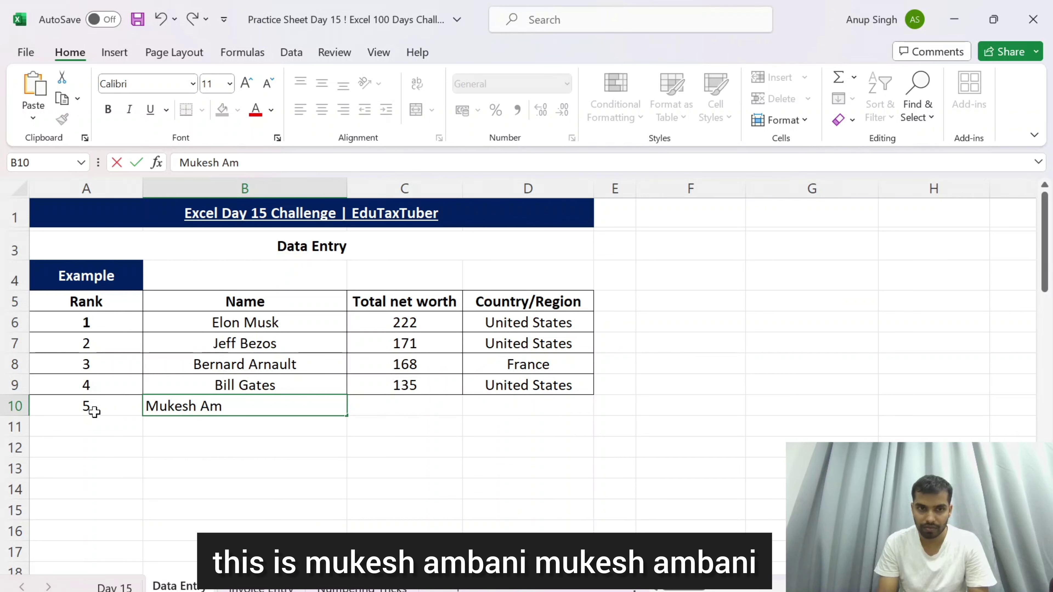
{"action": "type", "text": "bani"}
{"action": "key", "text": "Tab"}
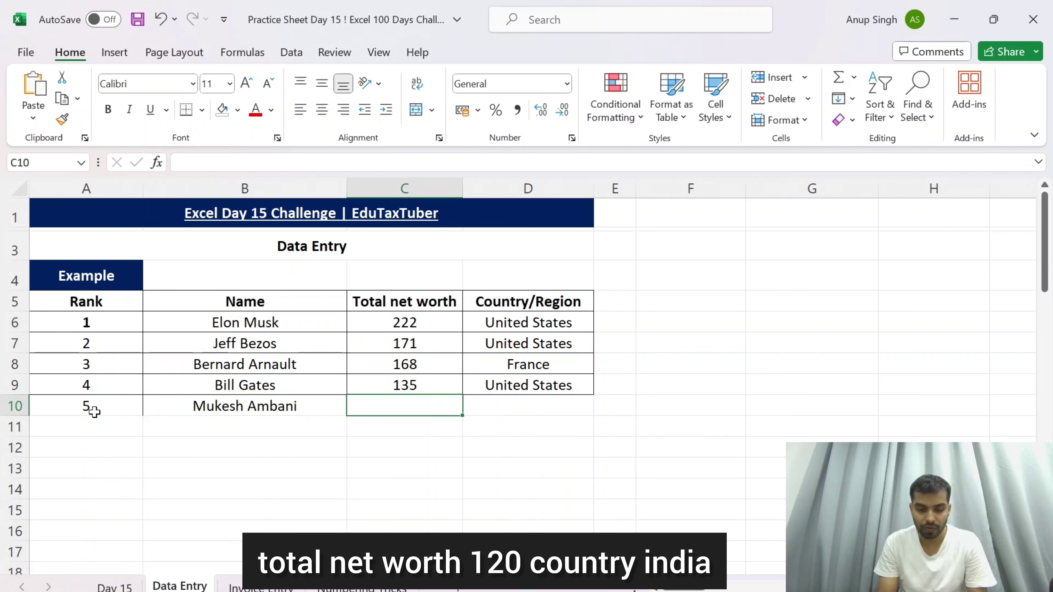
{"action": "type", "text": "120"}
{"action": "key", "text": "Tab"}
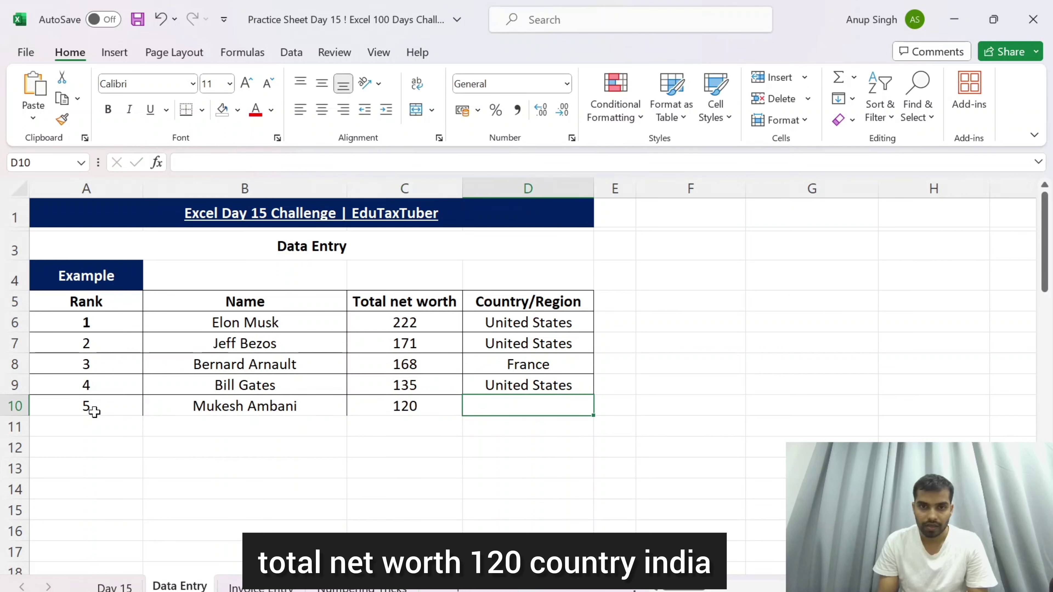
{"action": "type", "text": "India"}
{"action": "key", "text": "Return"}
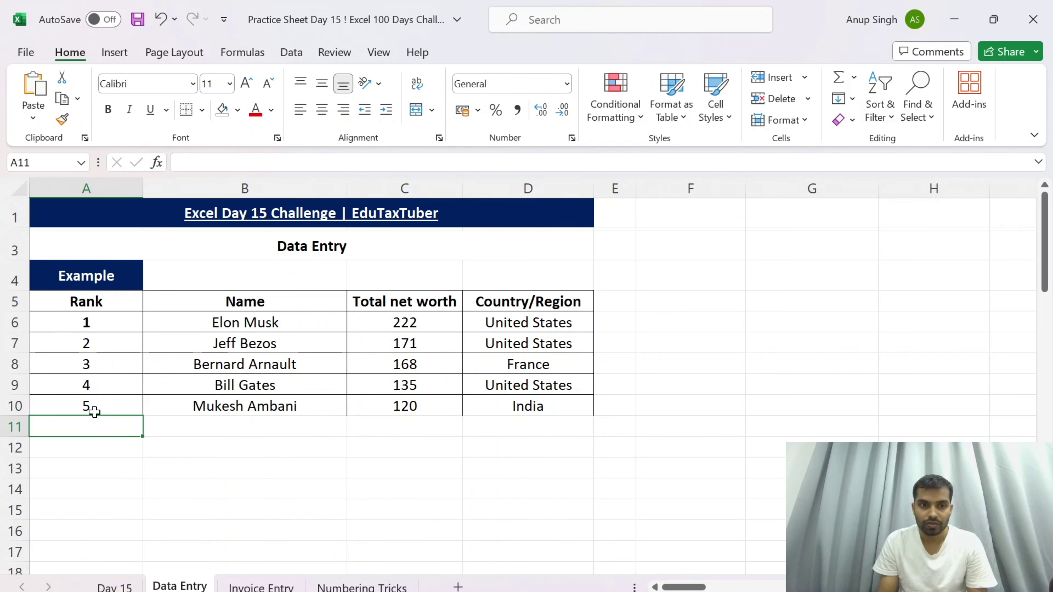
{"action": "key", "text": "Down"}
{"action": "key", "text": "Down"}
{"action": "key", "text": "Up"}
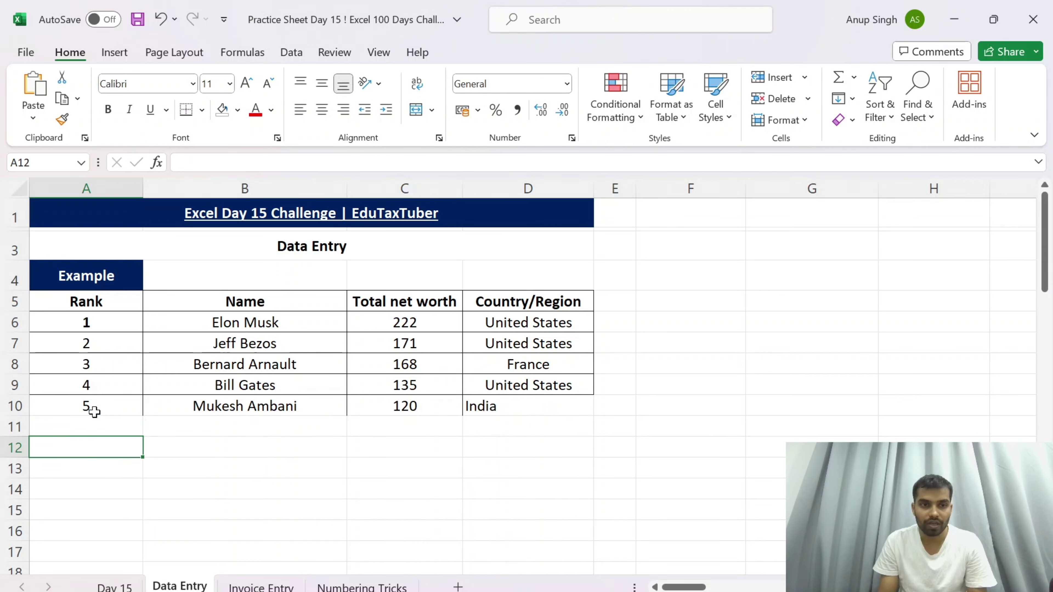
{"action": "key", "text": "ctrl+z"}
{"action": "key", "text": "ctrl+z"}
{"action": "key", "text": "ctrl+z"}
{"action": "key", "text": "ctrl+z"}
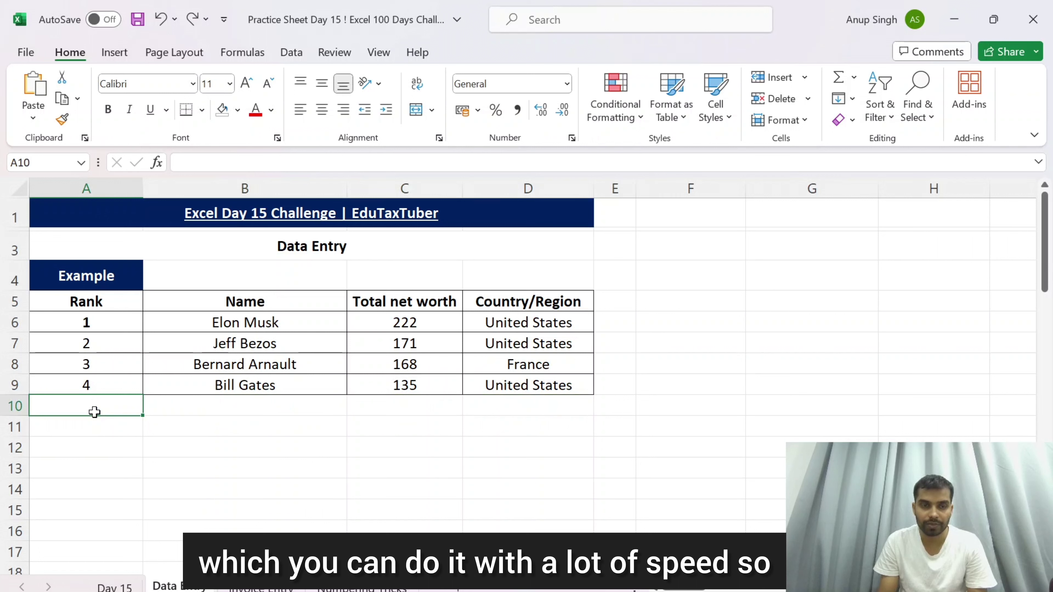
{"action": "key", "text": "Up"}
{"action": "key", "text": "Up"}
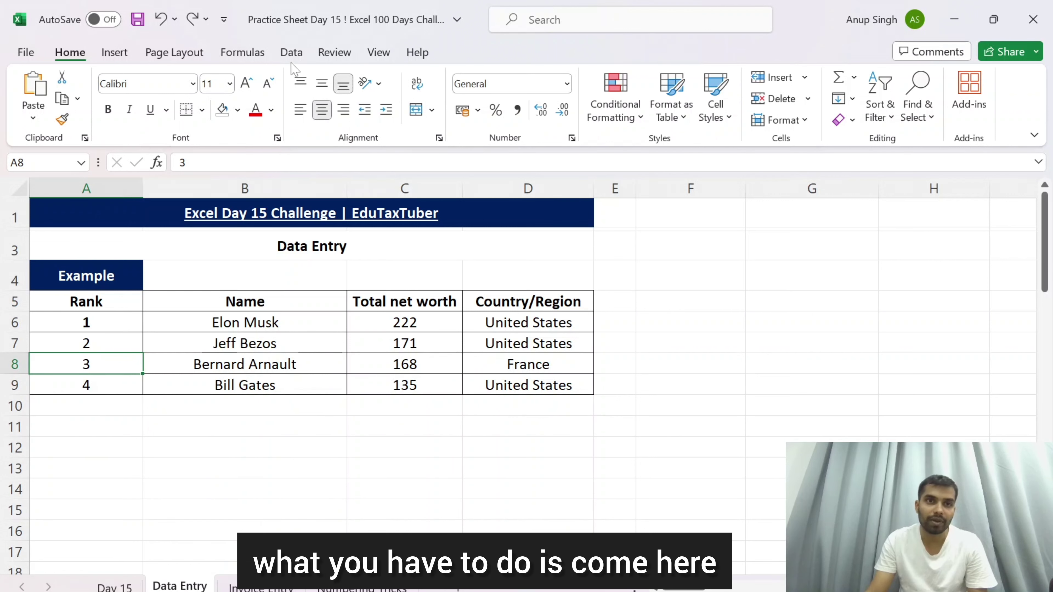
Step: Add the Form... command from Commands Not in the Ribbon to the Quick Access Toolbar
{"action": "right_click", "coordinate": [233, 34]}
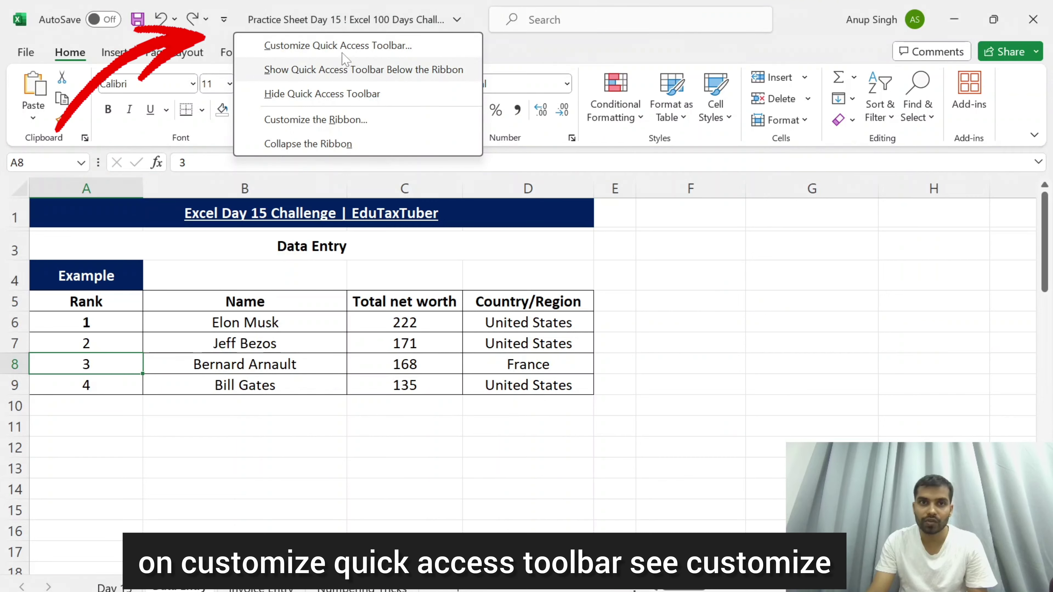
{"action": "left_click", "coordinate": [321, 47]}
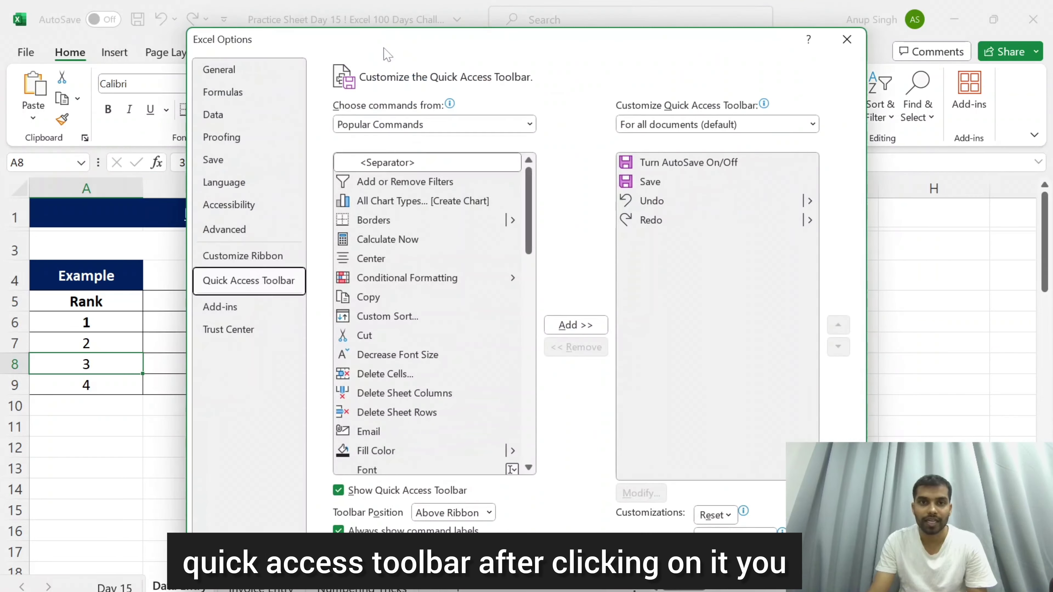
{"action": "left_click", "coordinate": [414, 125]}
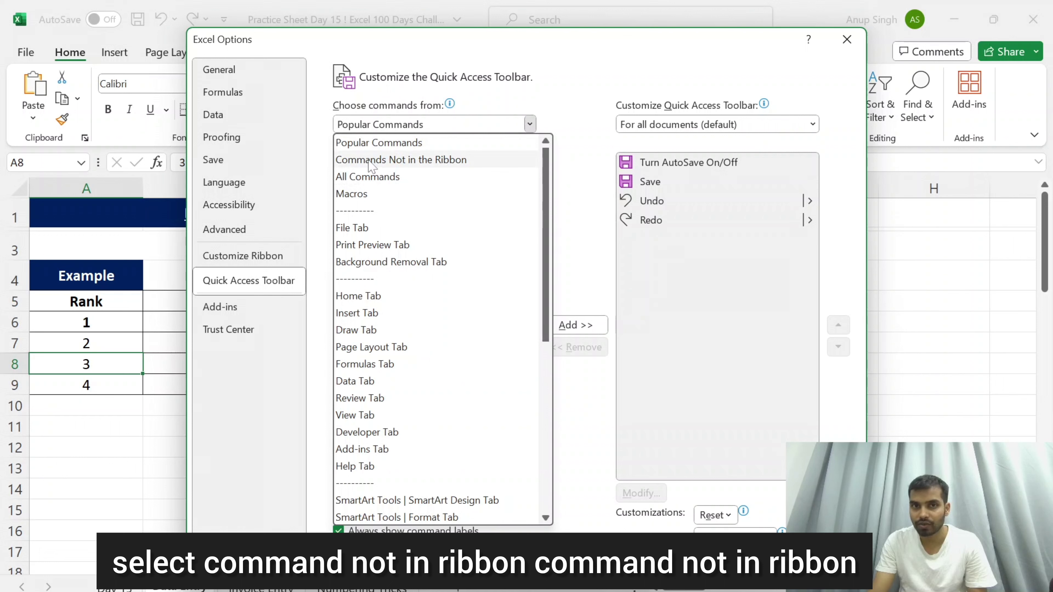
{"action": "left_click", "coordinate": [370, 161]}
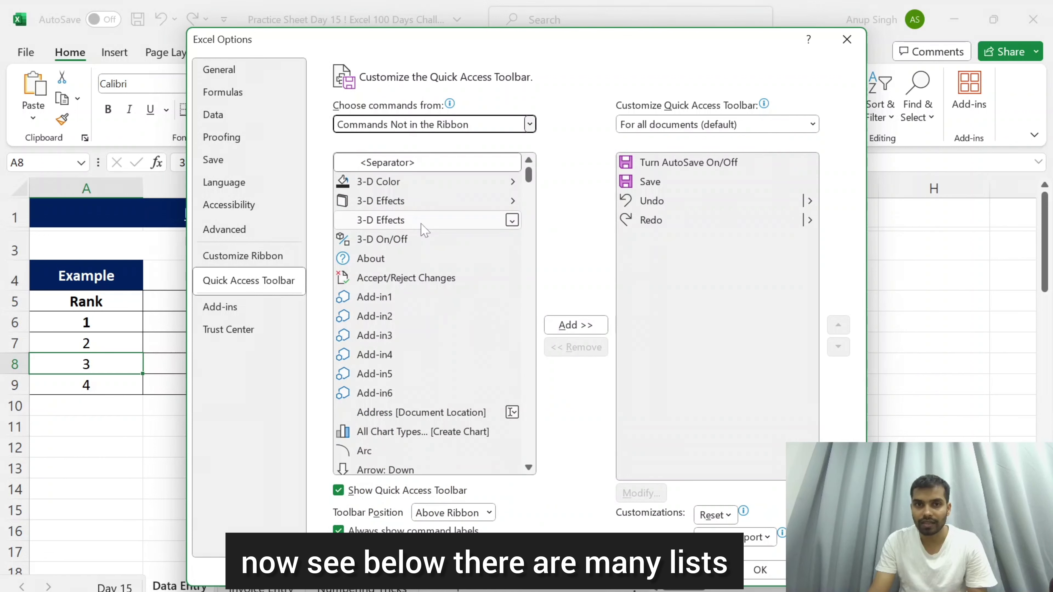
{"action": "left_click", "coordinate": [421, 220]}
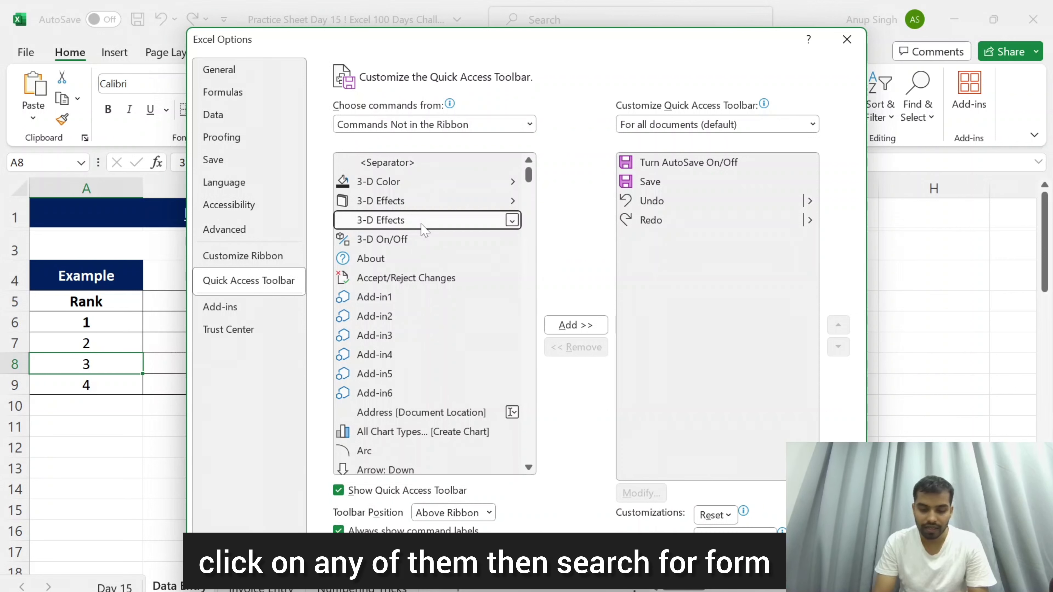
{"action": "type", "text": "form"}
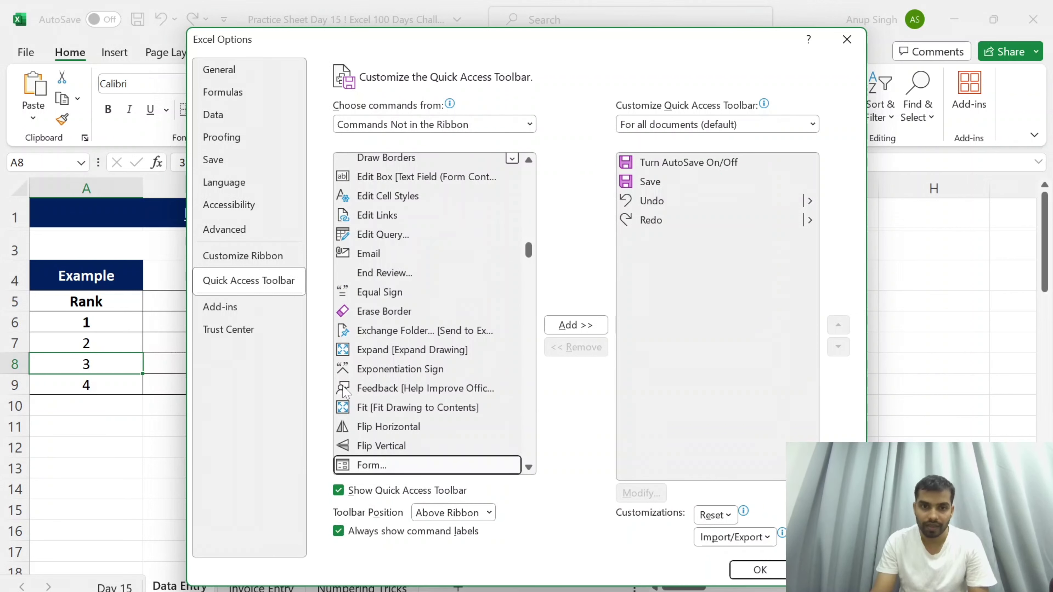
{"action": "scroll", "coordinate": [429, 468], "scroll_direction": "down", "scroll_amount": 2}
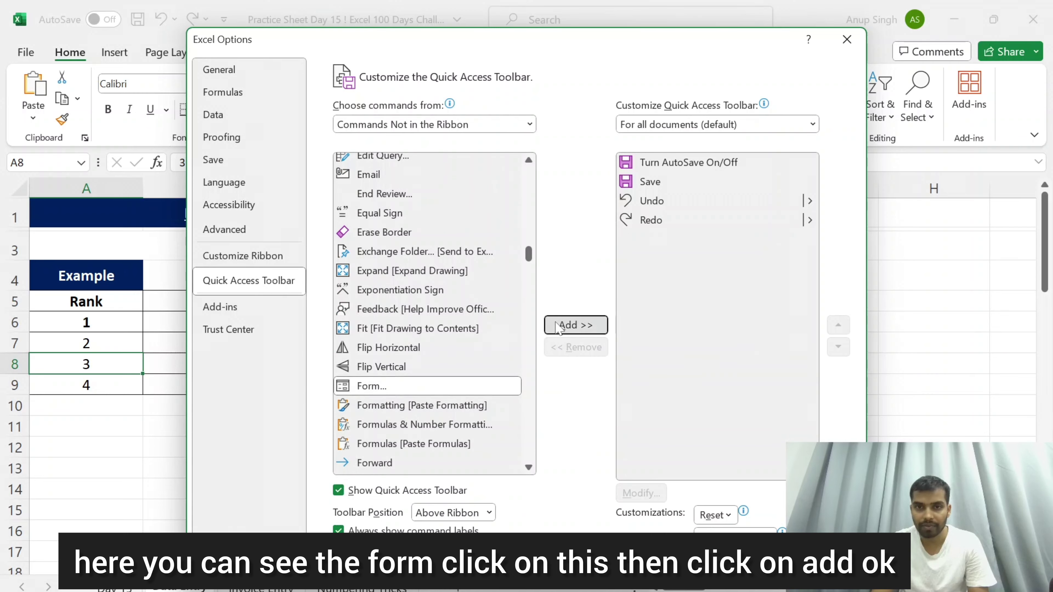
{"action": "left_click", "coordinate": [575, 325]}
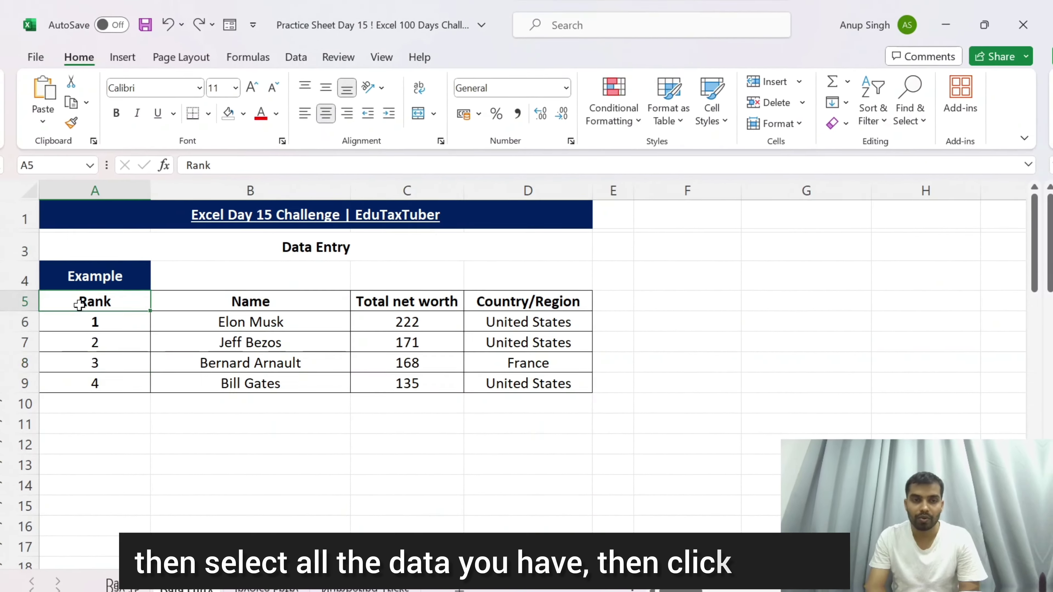
Step: Select the ranking table A5:D9 and open its data entry form with Alt+5
{"action": "left_click_drag", "start_coordinate": [80, 305], "coordinate": [516, 386]}
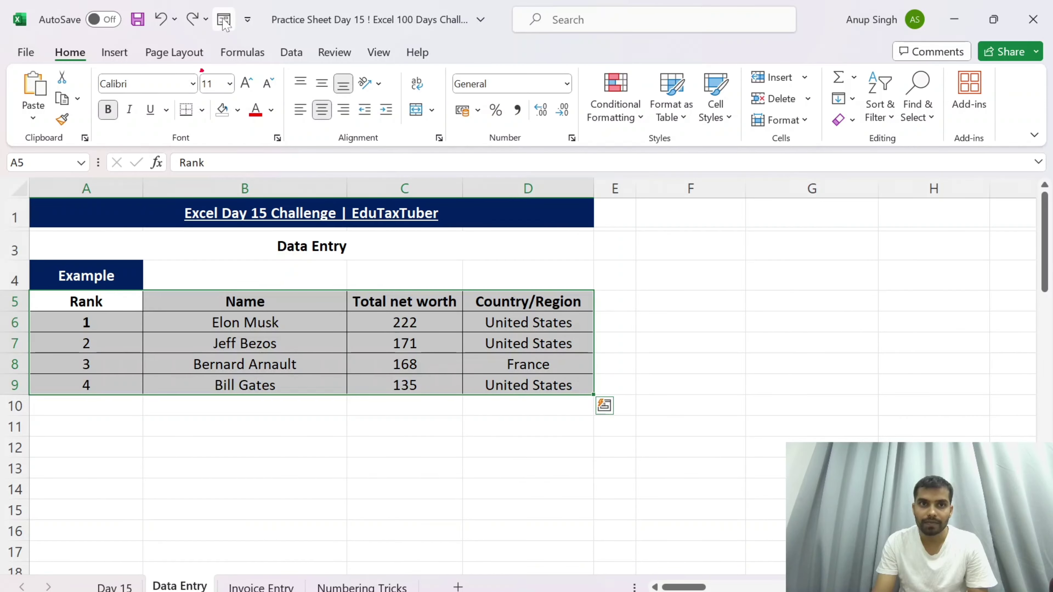
{"action": "left_click", "coordinate": [224, 21]}
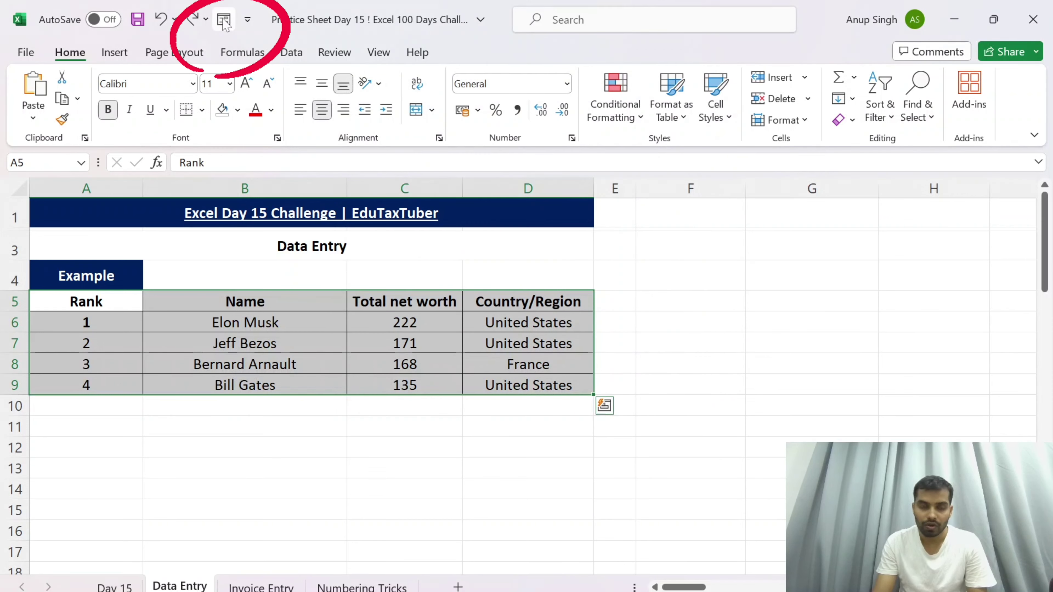
{"action": "key", "text": "alt"}
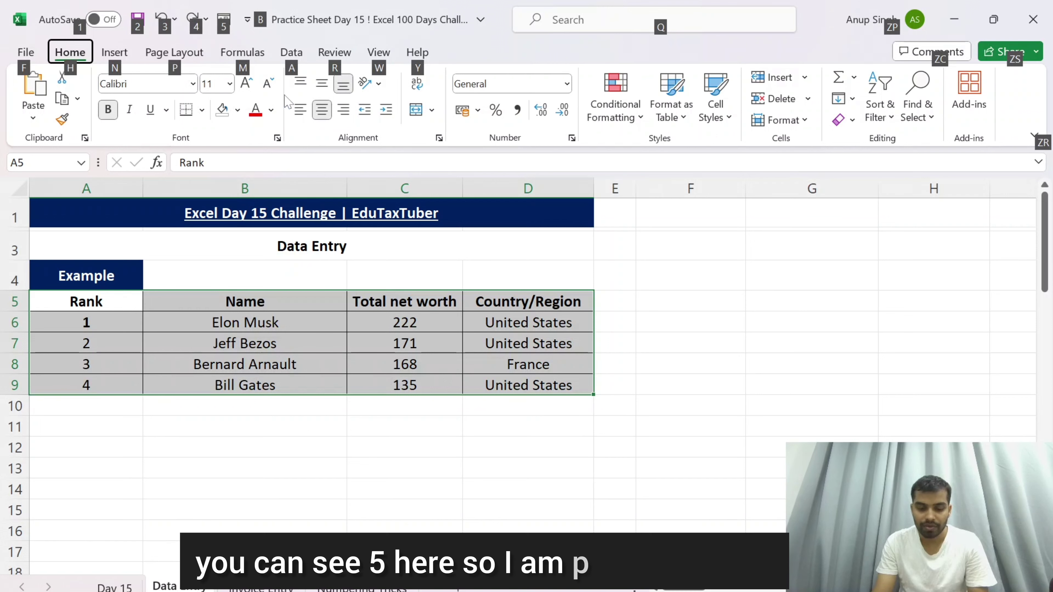
{"action": "key", "text": "5"}
Step: Move the form left over columns A–B and step through to record 4 of 4
{"action": "mouse_move", "coordinate": [454, 89]}
{"action": "left_mouse_down"}
{"action": "mouse_move", "coordinate": [391, 47]}
{"action": "mouse_move", "coordinate": [481, 40]}
{"action": "mouse_move", "coordinate": [401, 29]}
{"action": "left_mouse_up"}
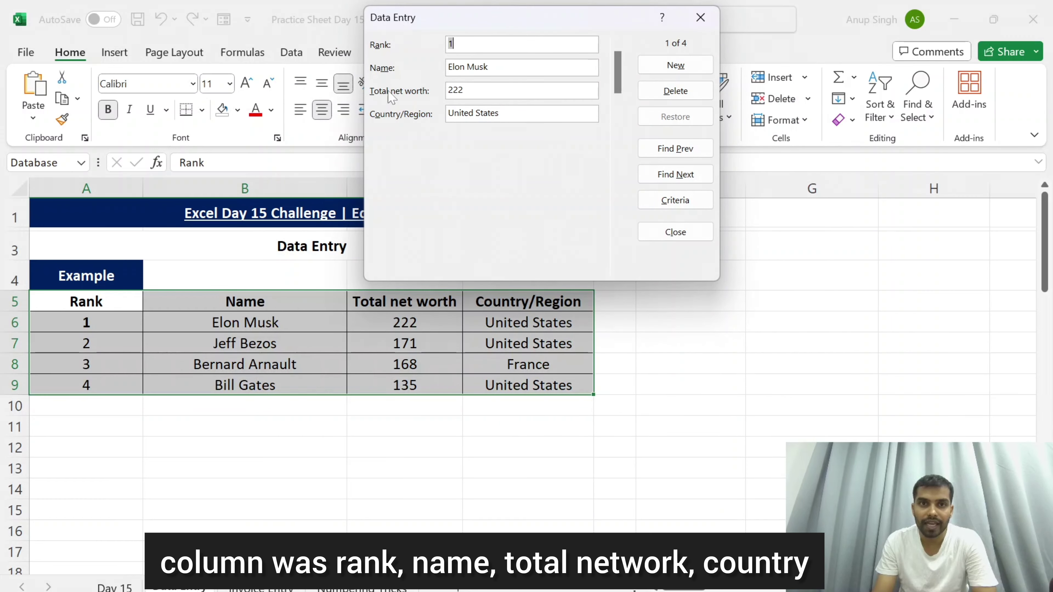
{"action": "left_click_drag", "start_coordinate": [509, 23], "coordinate": [191, 20]}
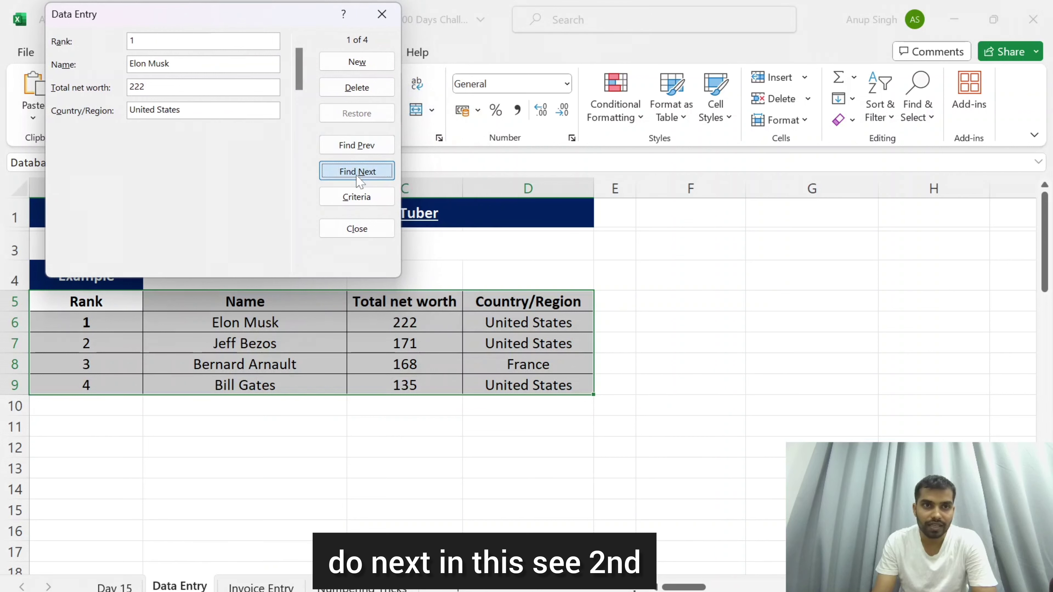
{"action": "left_click", "coordinate": [356, 171]}
{"action": "left_click", "coordinate": [357, 174]}
{"action": "left_click", "coordinate": [358, 176]}
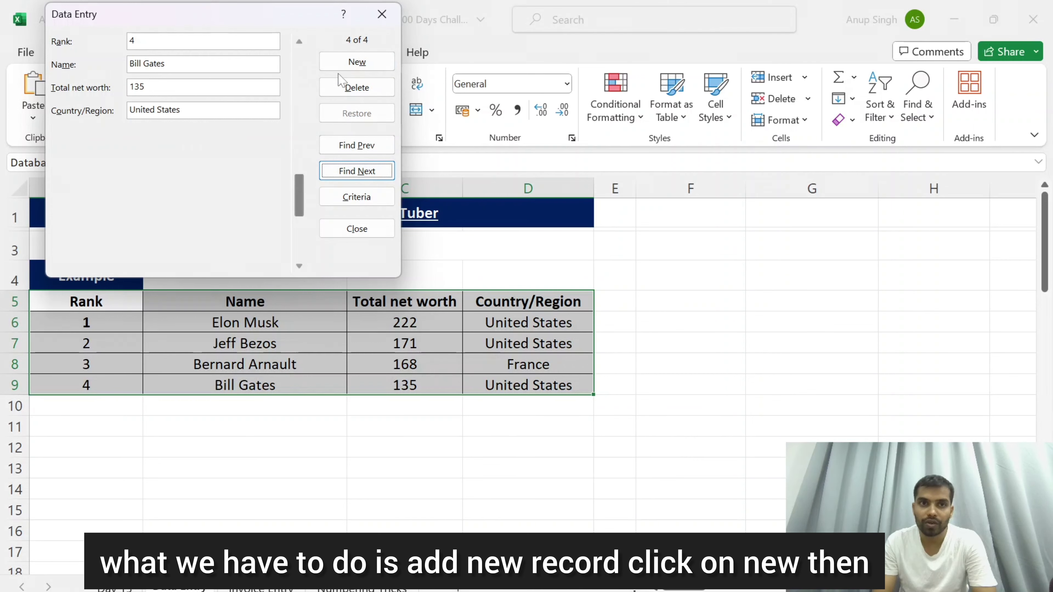
Step: Add records for rank 5 (120, India) and rank 6 (110, India), each with the person's name
{"action": "left_click", "coordinate": [344, 65]}
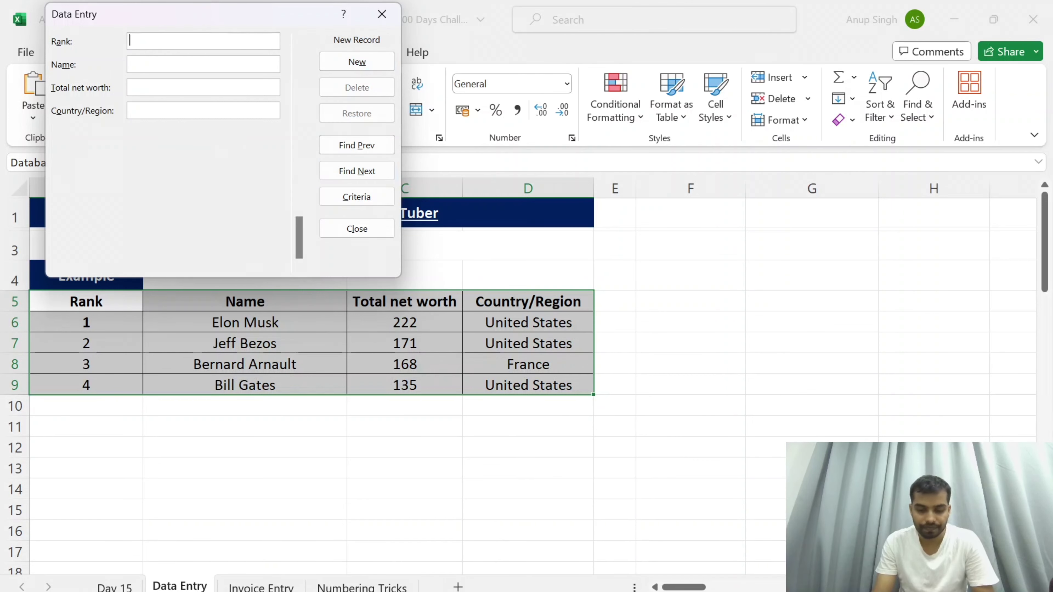
{"action": "type", "text": "5"}
{"action": "key", "text": "Tab"}
{"action": "type", "text": "Muk"}
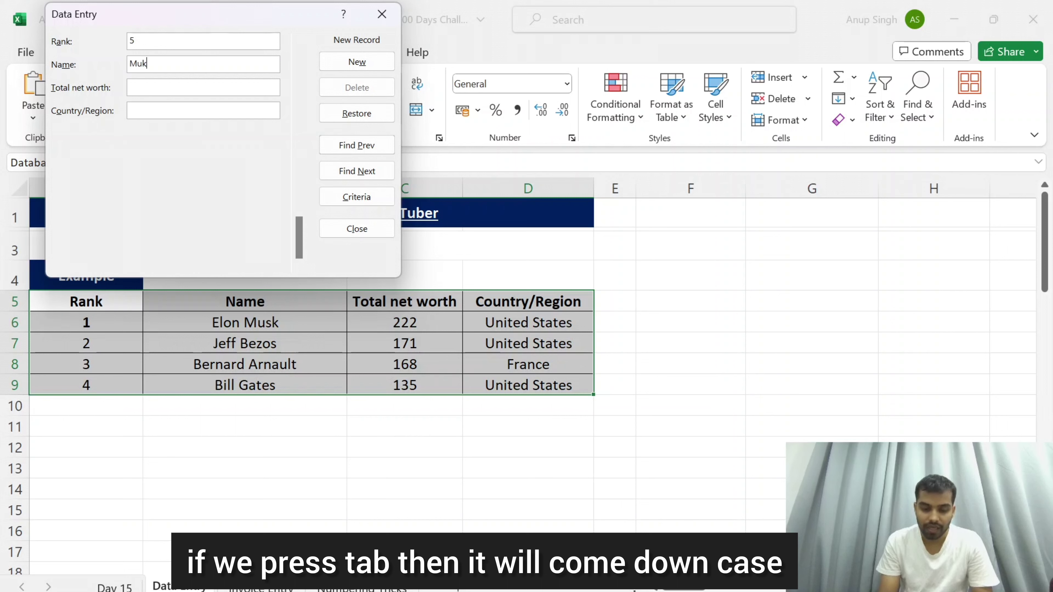
{"action": "type", "text": "esh Am"}
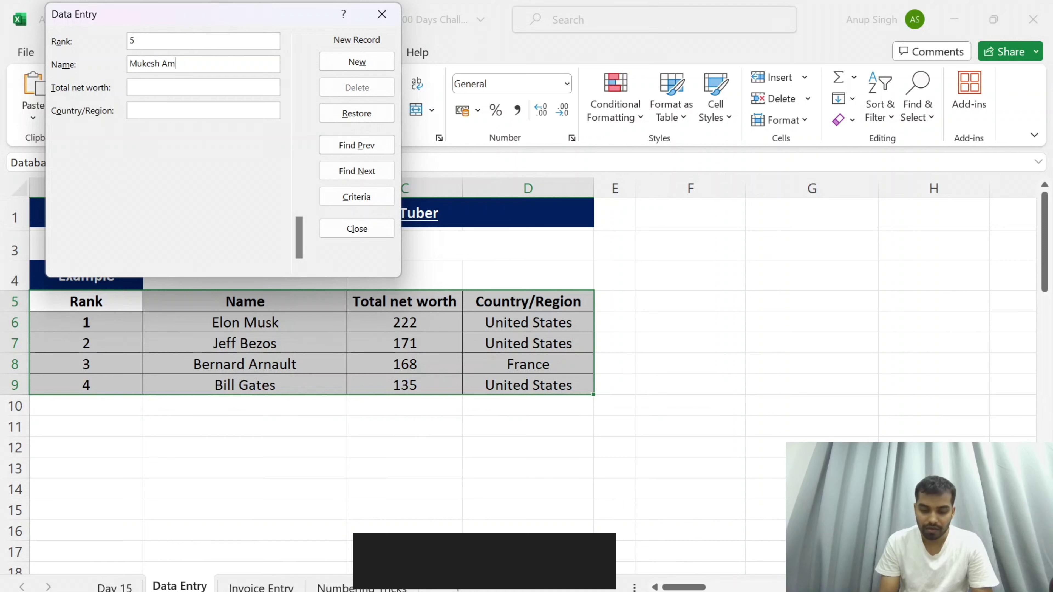
{"action": "type", "text": "bani"}
{"action": "key", "text": "Tab"}
{"action": "type", "text": "120"}
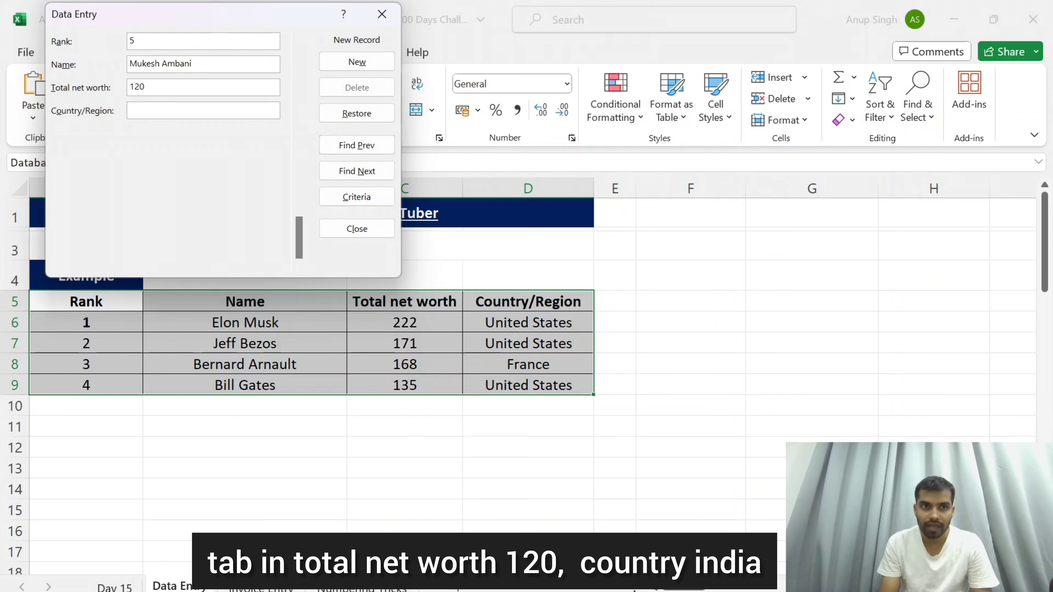
{"action": "type", "text": "ia"}
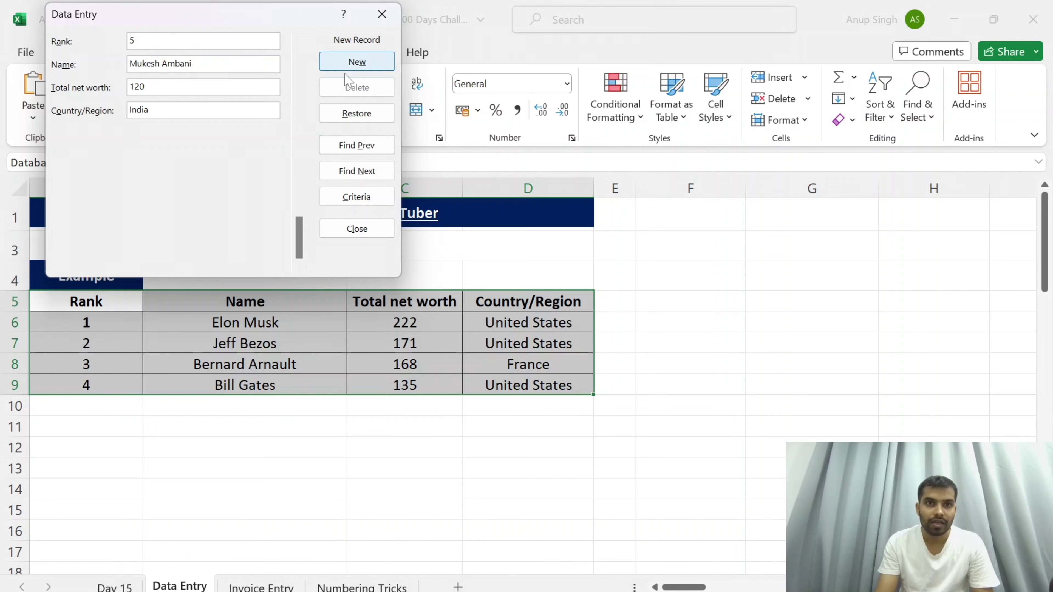
{"action": "left_click", "coordinate": [357, 61]}
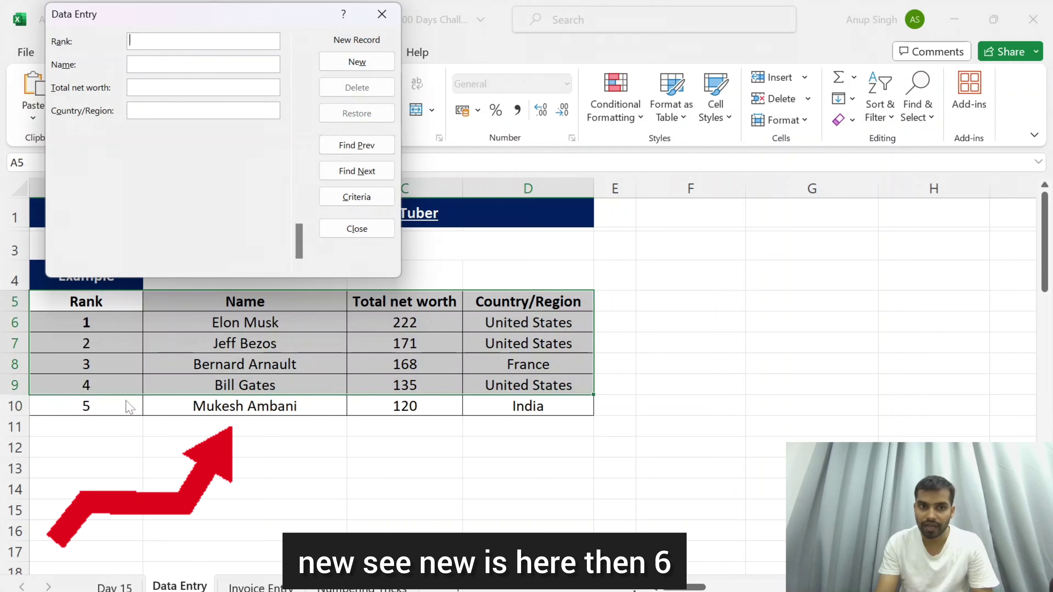
{"action": "type", "text": "6"}
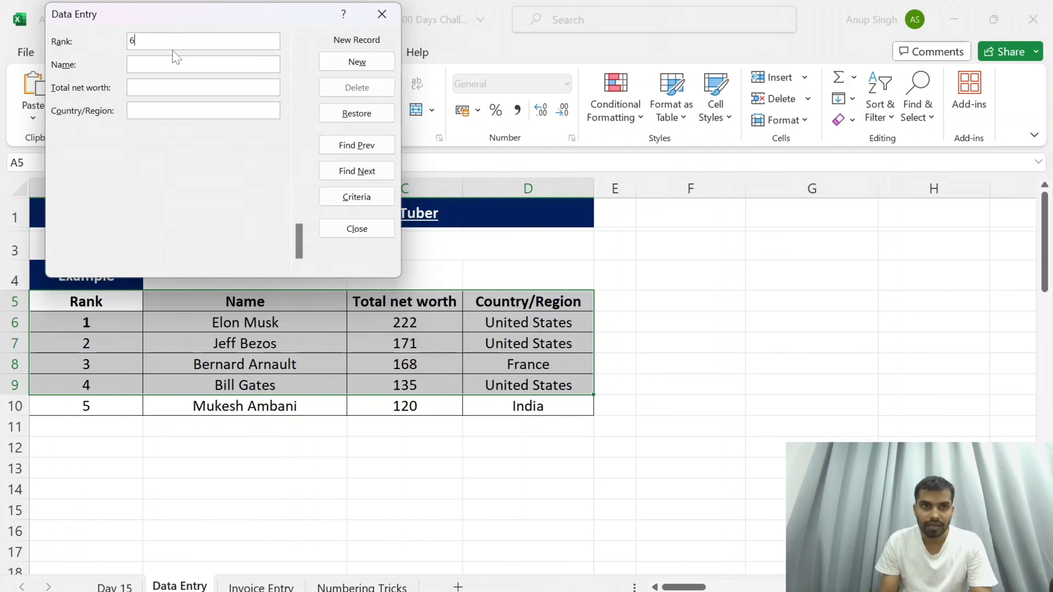
{"action": "type", "text": "A"}
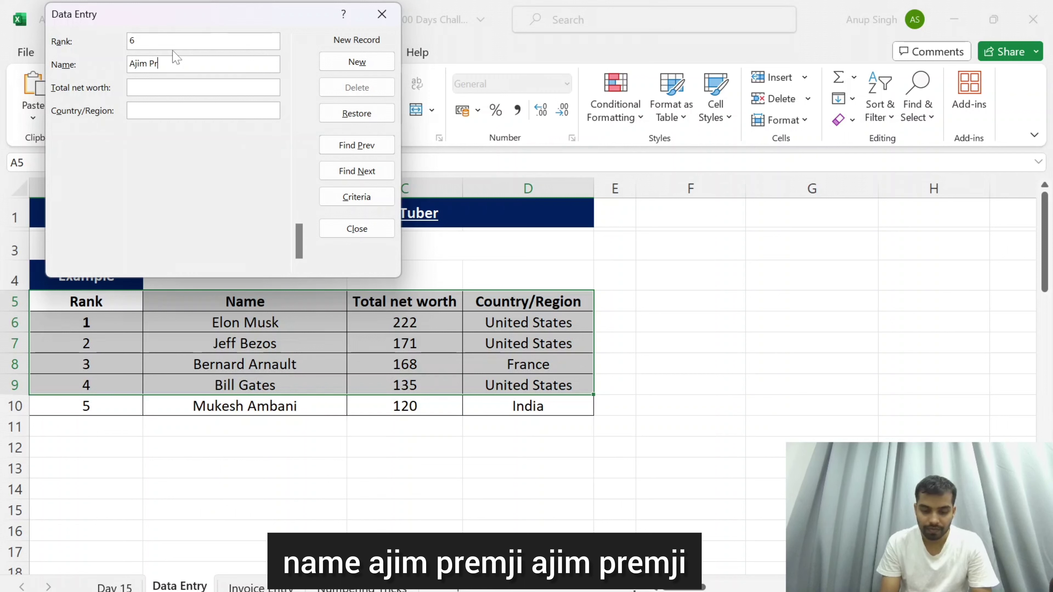
{"action": "type", "text": "ji"}
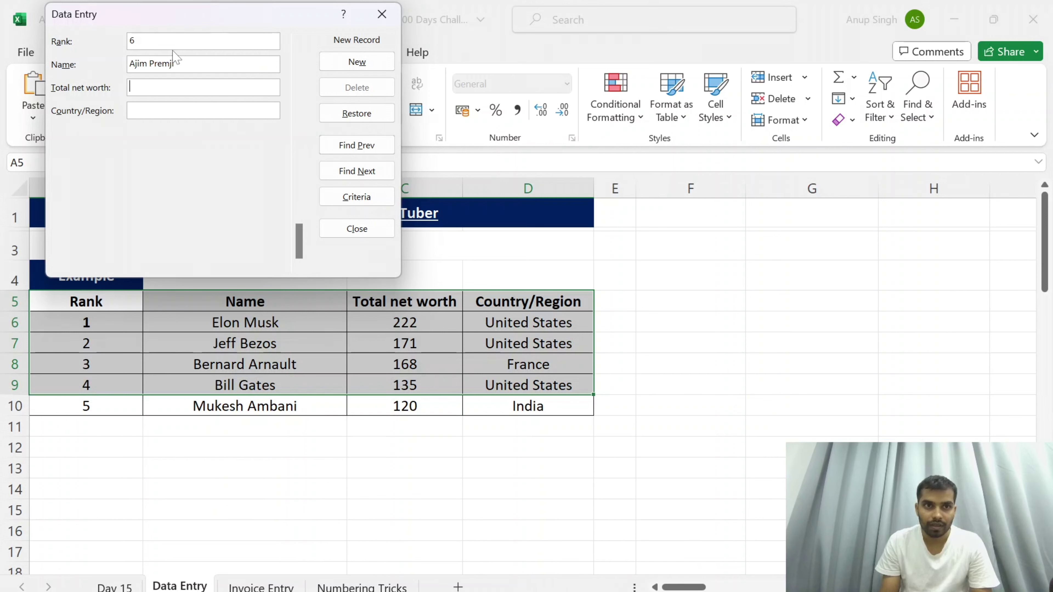
{"action": "type", "text": "10"}
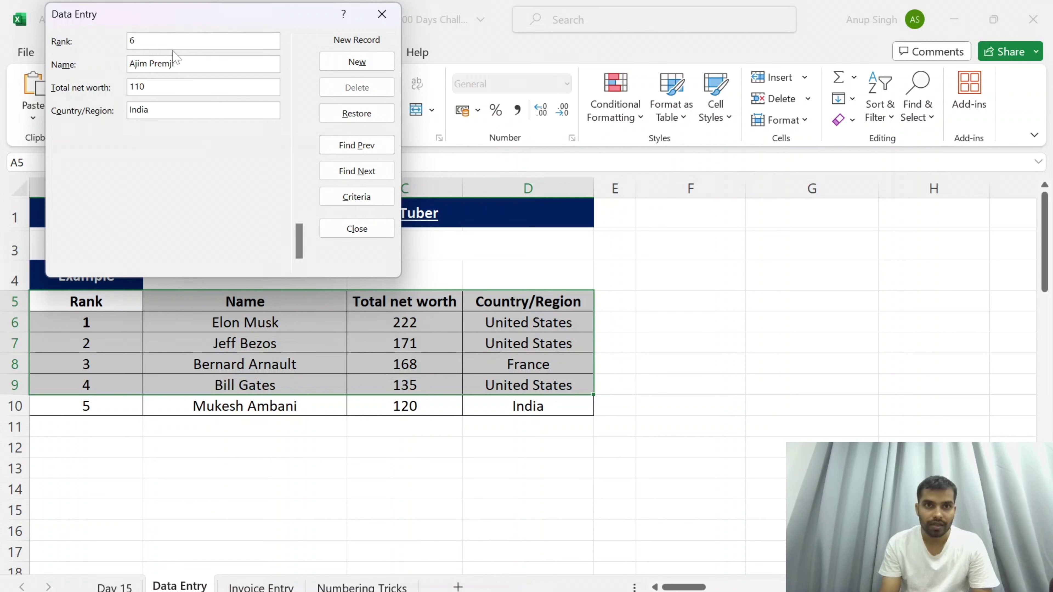
{"action": "left_click", "coordinate": [366, 69]}
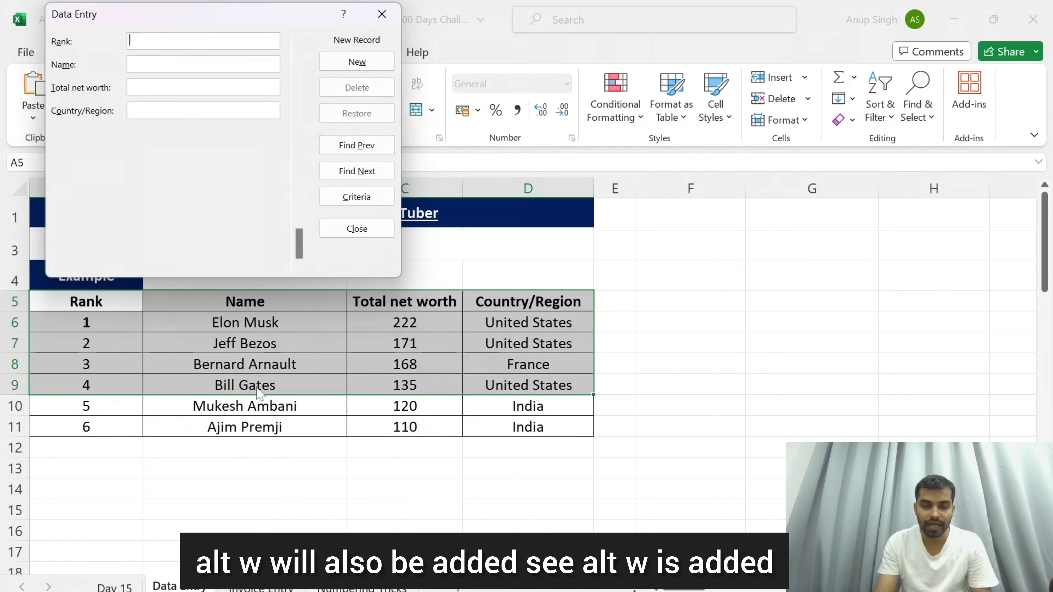
Step: Browse back to record 2, then forward again to the last record
{"action": "left_click", "coordinate": [353, 146]}
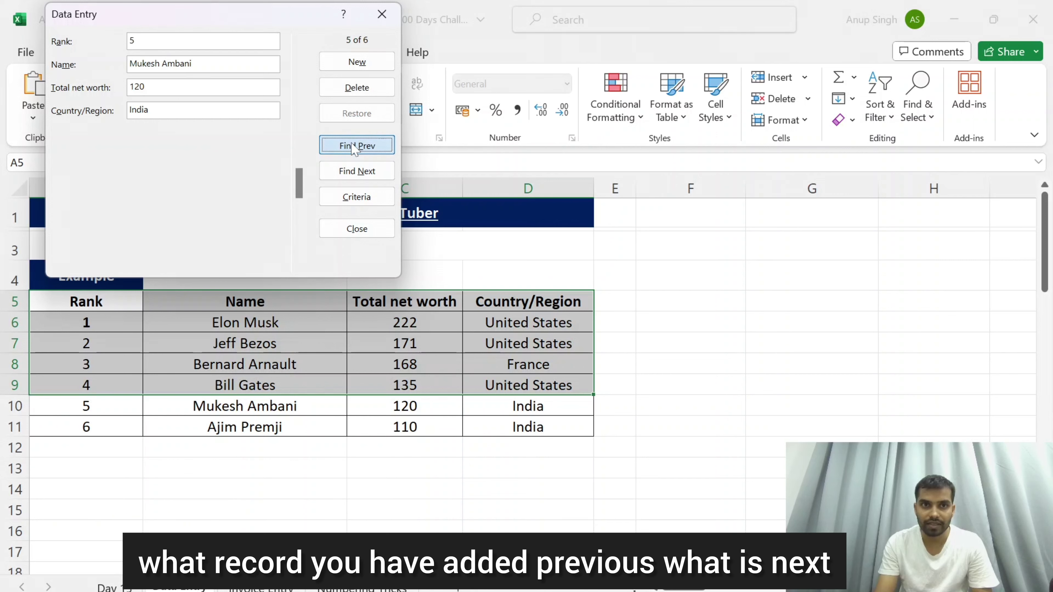
{"action": "left_click", "coordinate": [353, 148]}
{"action": "left_click", "coordinate": [353, 147]}
{"action": "left_click", "coordinate": [353, 147]}
{"action": "left_click", "coordinate": [364, 174]}
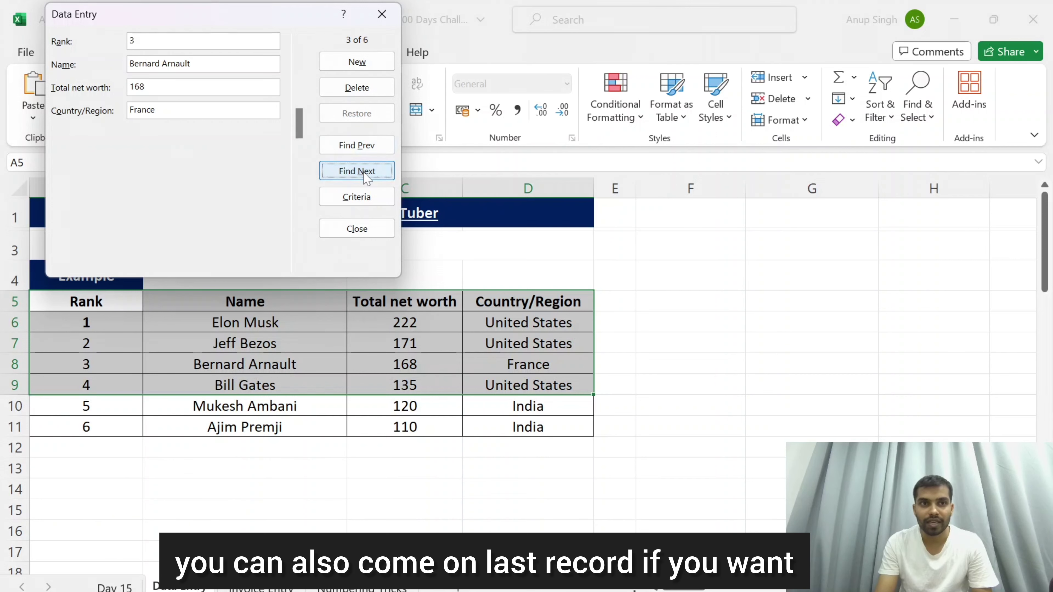
{"action": "left_click", "coordinate": [365, 174]}
{"action": "left_click", "coordinate": [365, 174]}
{"action": "left_click", "coordinate": [365, 174]}
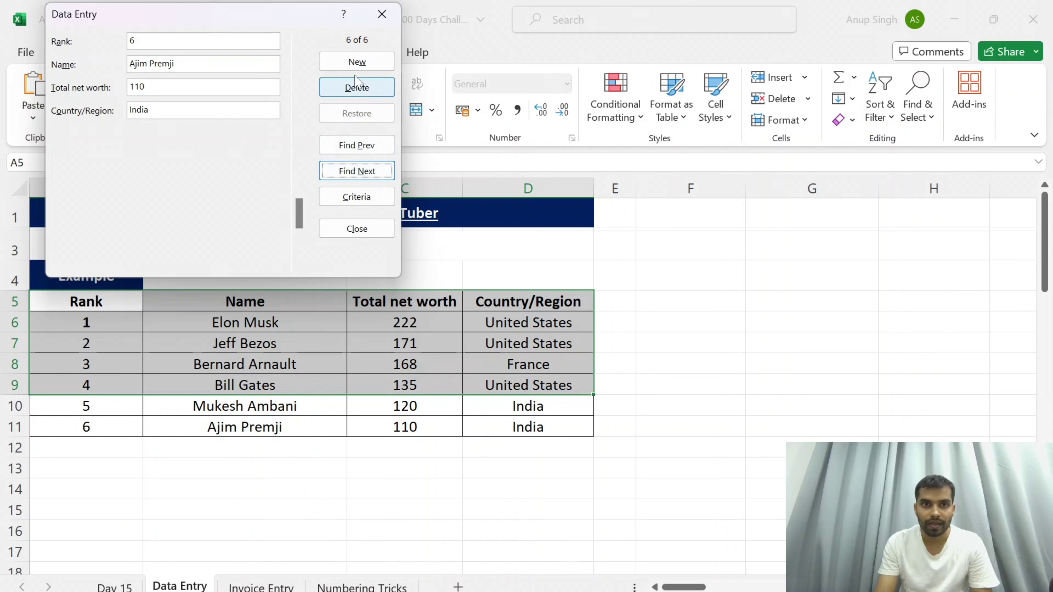
Step: Start a new record and commit it with only rank 7 filled in
{"action": "left_click", "coordinate": [356, 61]}
{"action": "type", "text": "7"}
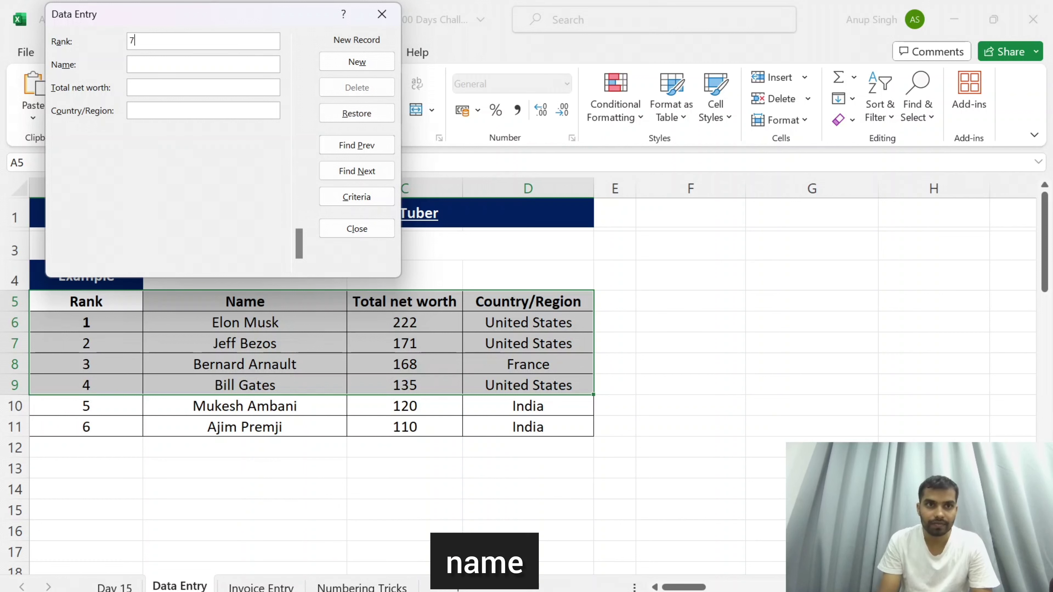
{"action": "key", "text": "Return"}
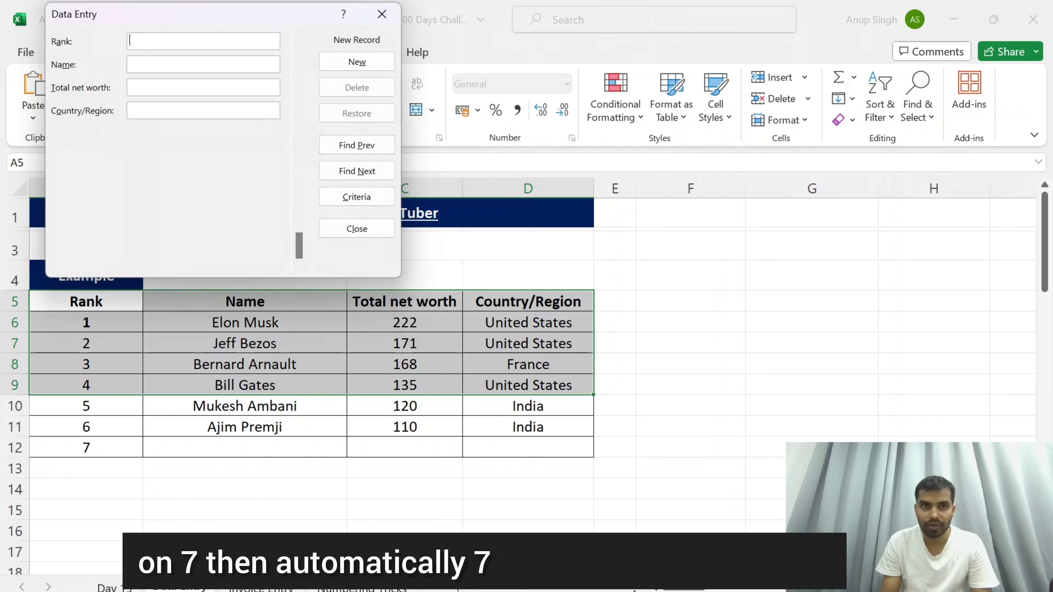
Step: Browse up and down through the records, ending on the unfinished rank 7 record
{"action": "key", "text": "Up"}
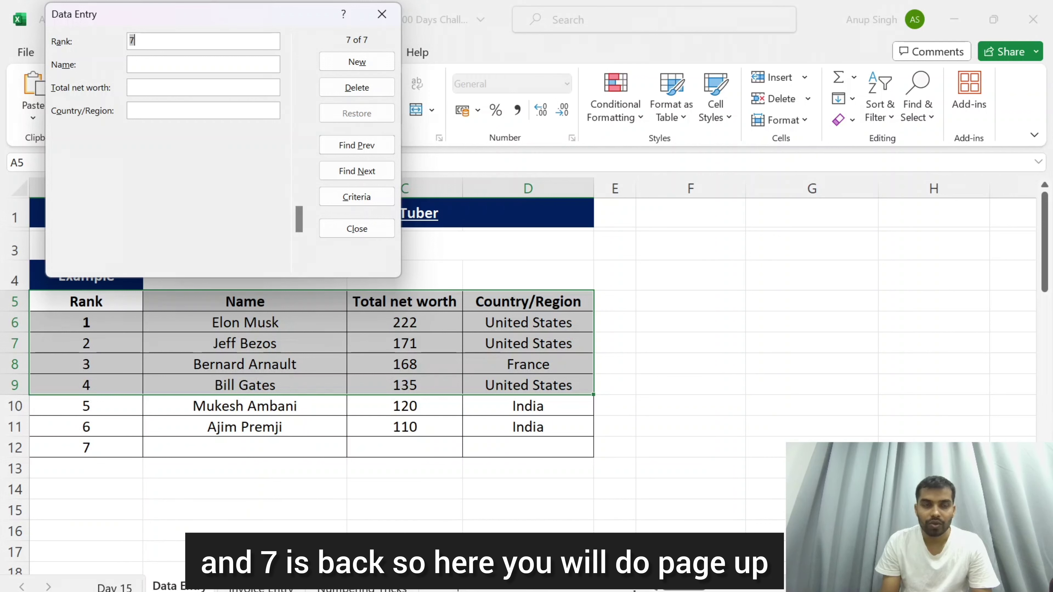
{"action": "key", "text": "Up"}
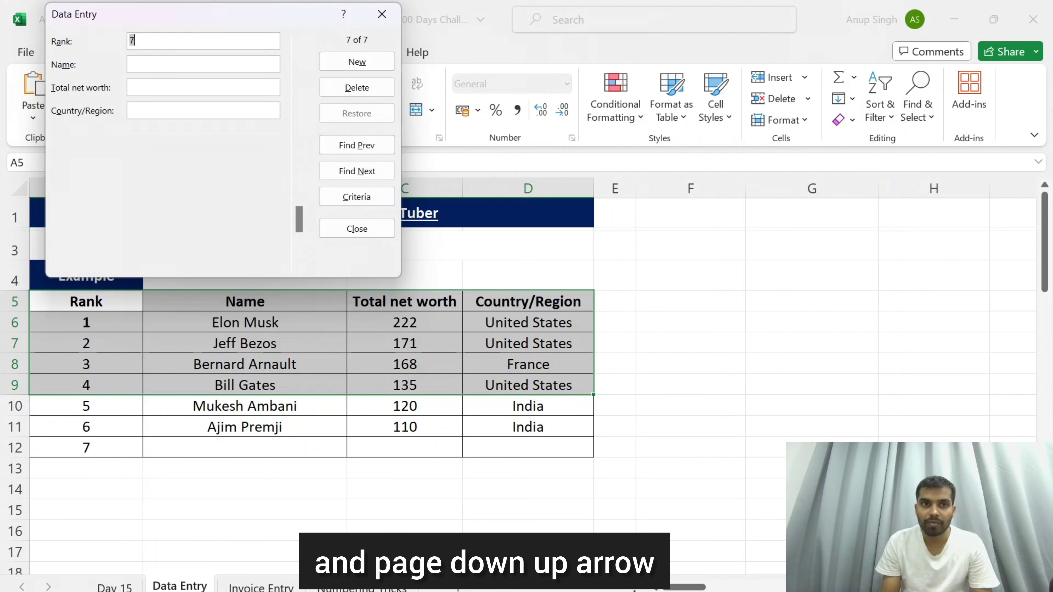
{"action": "key", "text": "Up"}
{"action": "key", "text": "Up"}
{"action": "key", "text": "Up"}
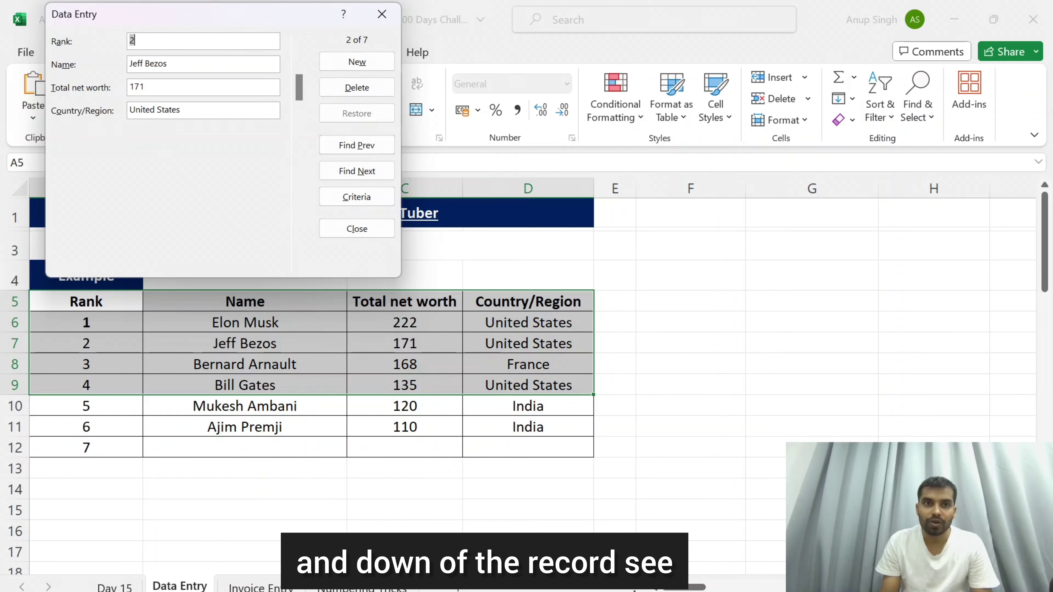
{"action": "key", "text": "Up"}
{"action": "key", "text": "Down"}
{"action": "key", "text": "Down"}
{"action": "key", "text": "Down"}
{"action": "key", "text": "Down"}
{"action": "key", "text": "Down"}
{"action": "key", "text": "Down"}
{"action": "key", "text": "Down"}
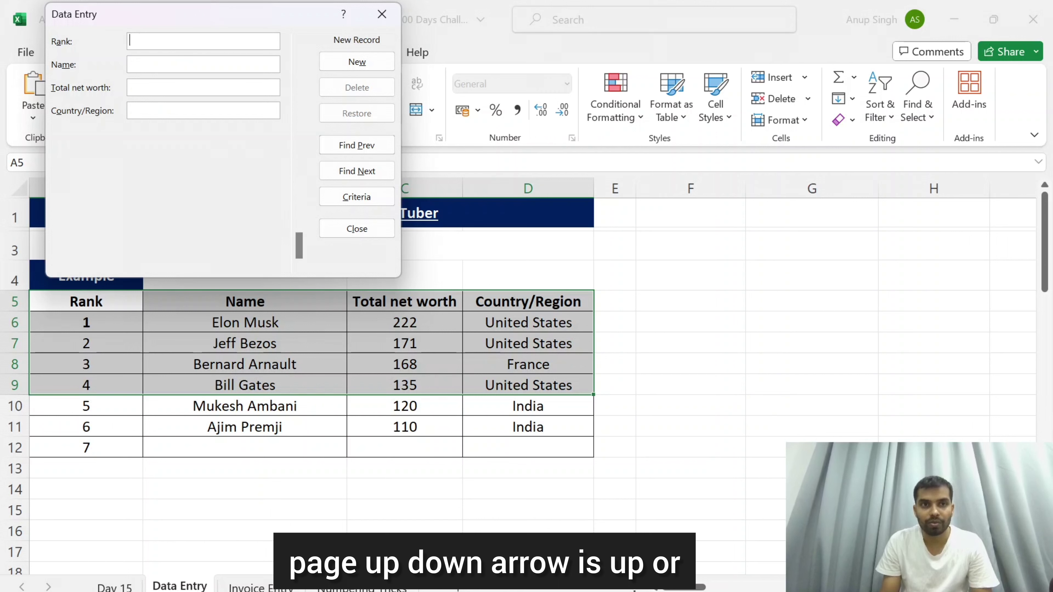
{"action": "key", "text": "Up"}
{"action": "key", "text": "Up"}
{"action": "key", "text": "Up"}
{"action": "key", "text": "Up"}
{"action": "key", "text": "Up"}
{"action": "key", "text": "Up"}
{"action": "key", "text": "Up"}
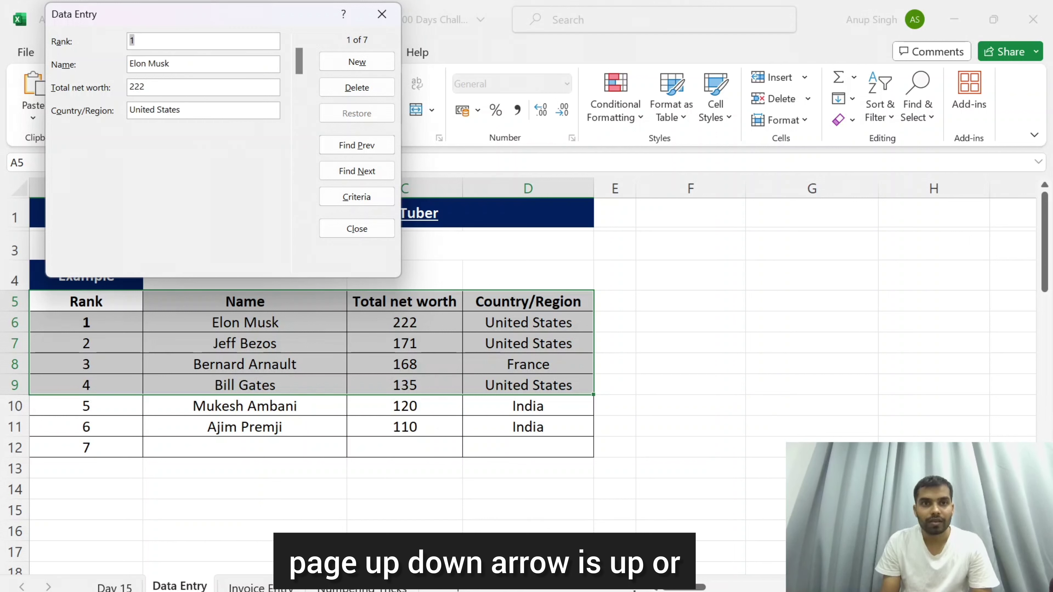
{"action": "key", "text": "Down"}
{"action": "key", "text": "Up"}
{"action": "key", "text": "Down"}
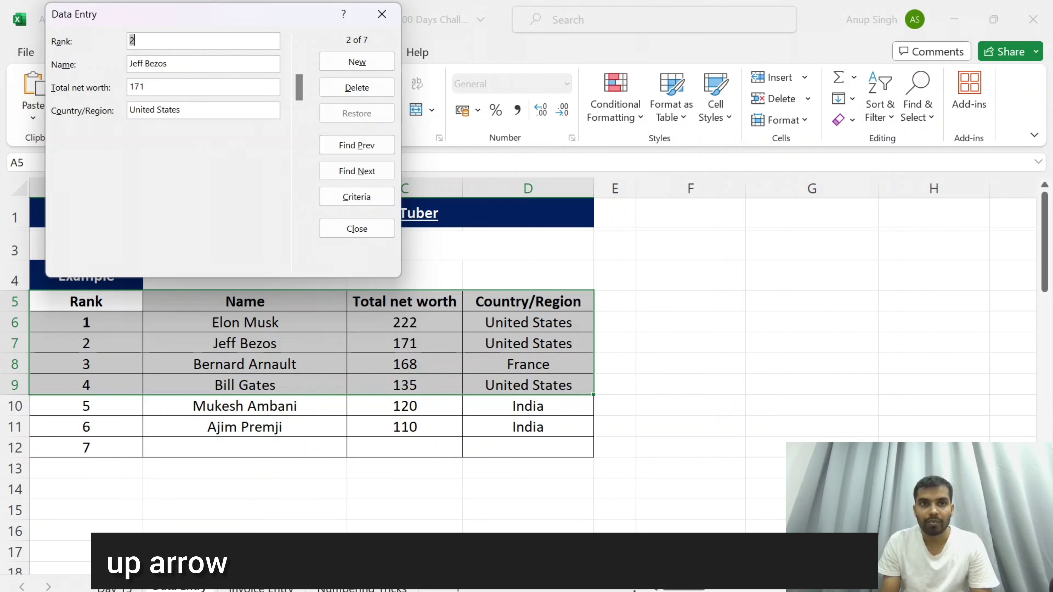
{"action": "key", "text": "Down"}
{"action": "key", "text": "Up"}
{"action": "key", "text": "Up"}
{"action": "key", "text": "Down"}
{"action": "key", "text": "Down"}
{"action": "key", "text": "Down"}
{"action": "key", "text": "Down"}
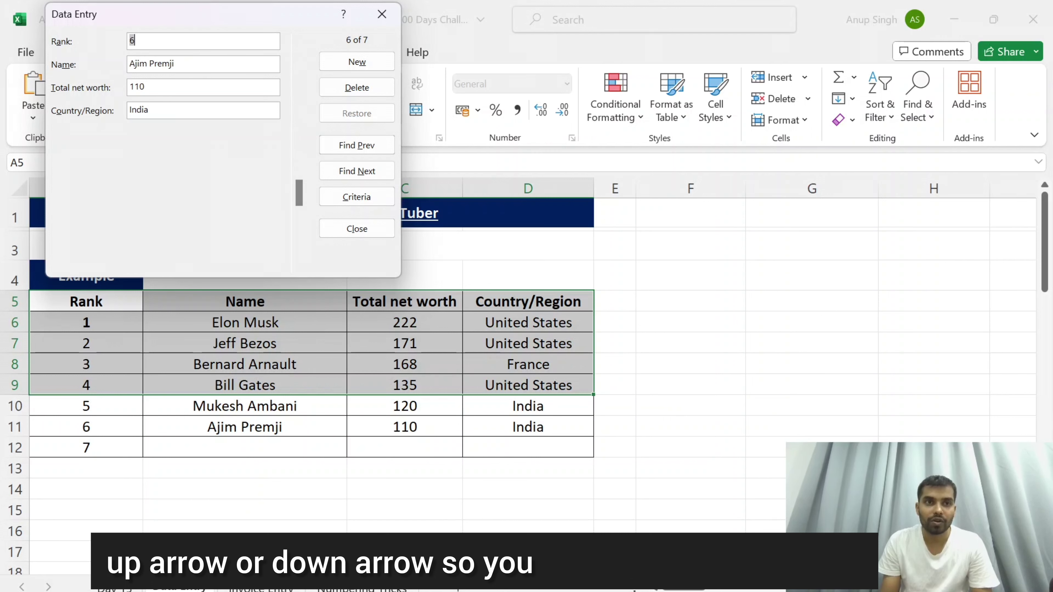
{"action": "key", "text": "Down"}
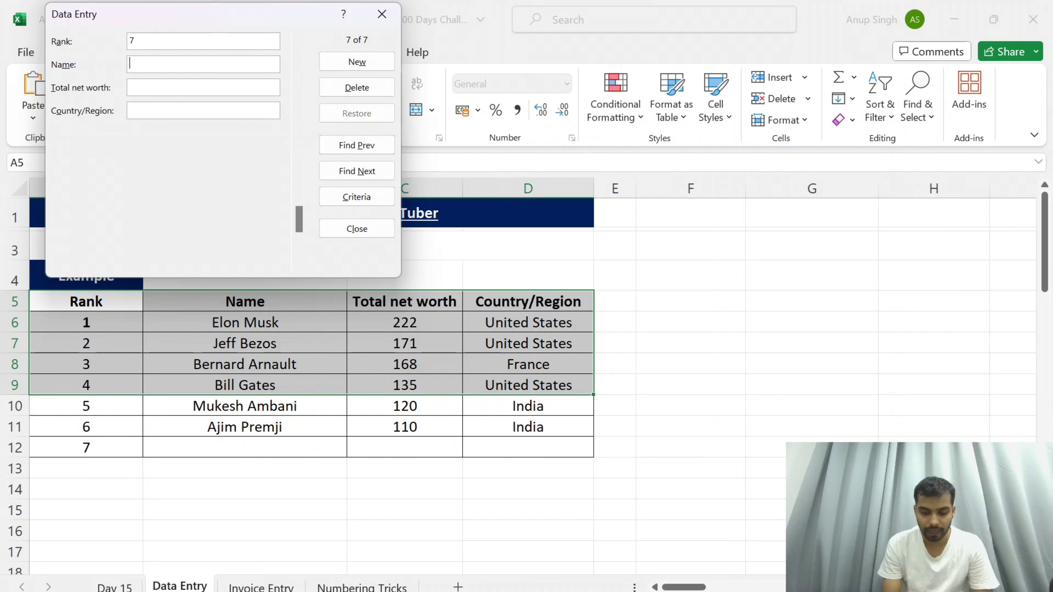
Step: Complete the rank 7 record with the person's name, net worth 90 and India
{"action": "type", "text": "Laxmi Mittal"}
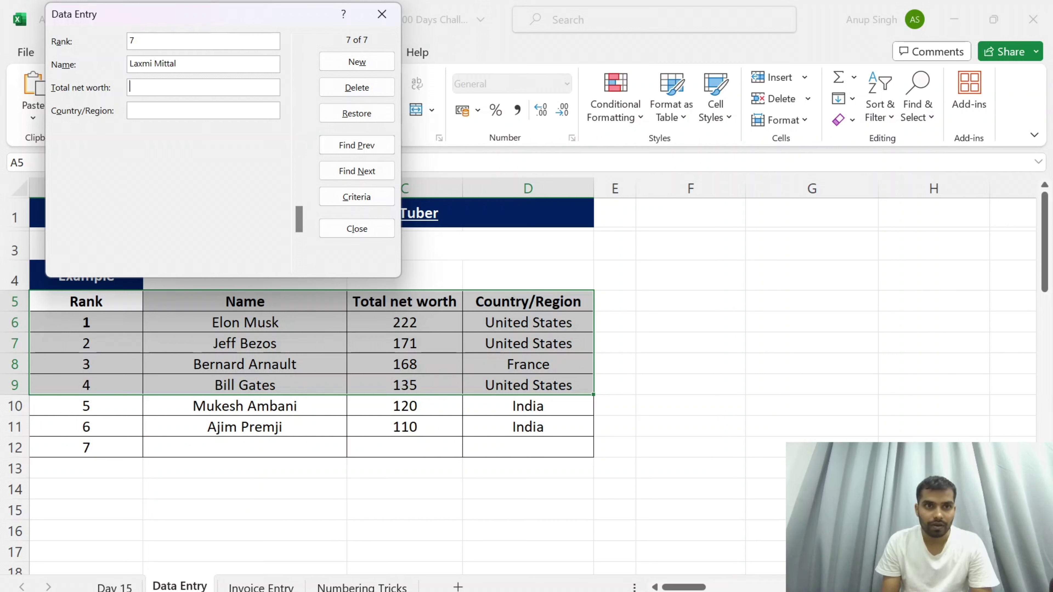
{"action": "type", "text": "90"}
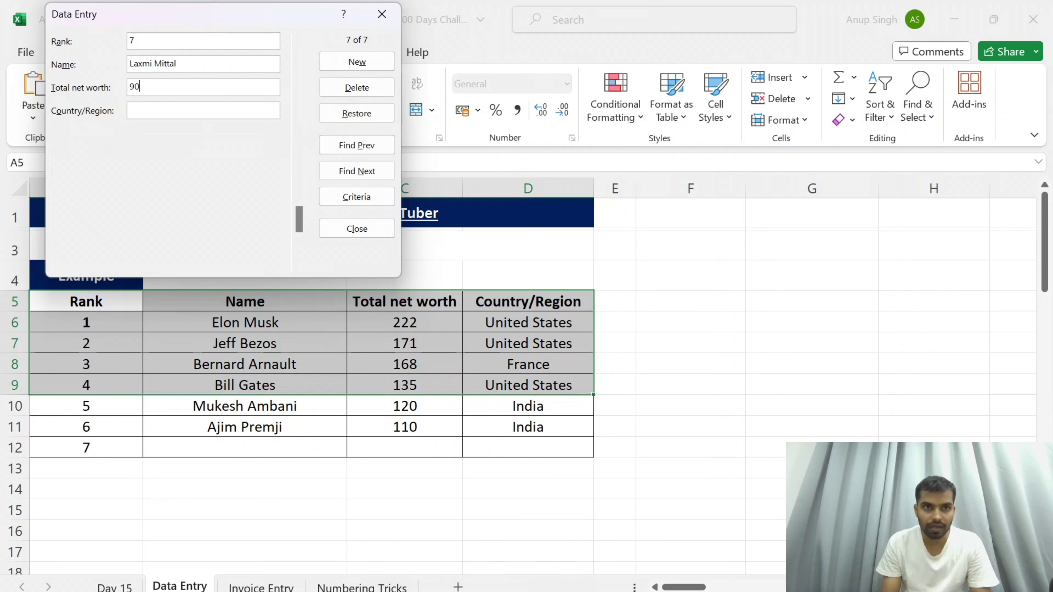
{"action": "key", "text": "Tab"}
{"action": "type", "text": "India"}
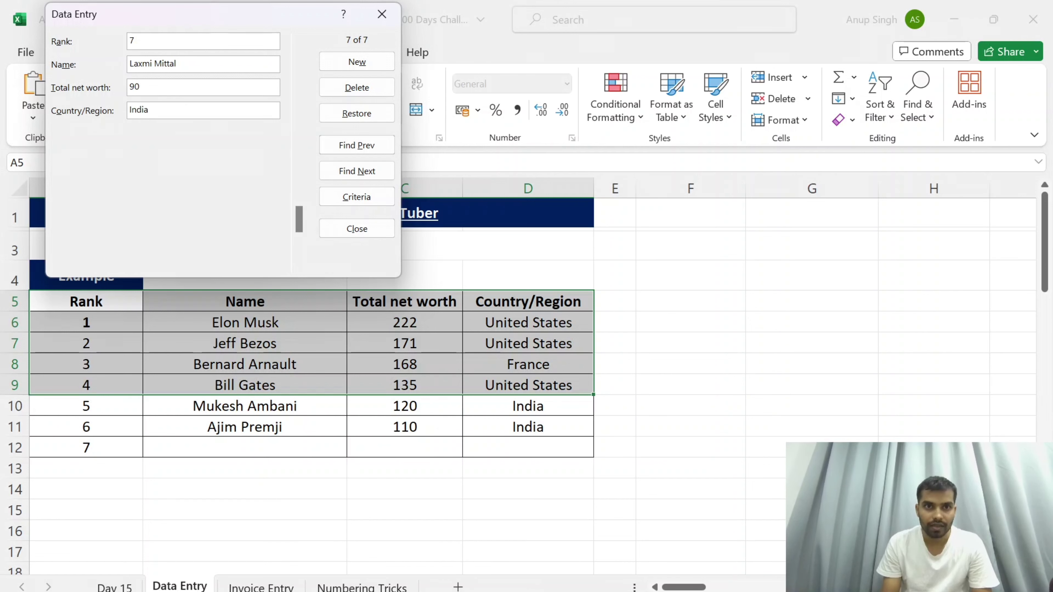
{"action": "key", "text": "Return"}
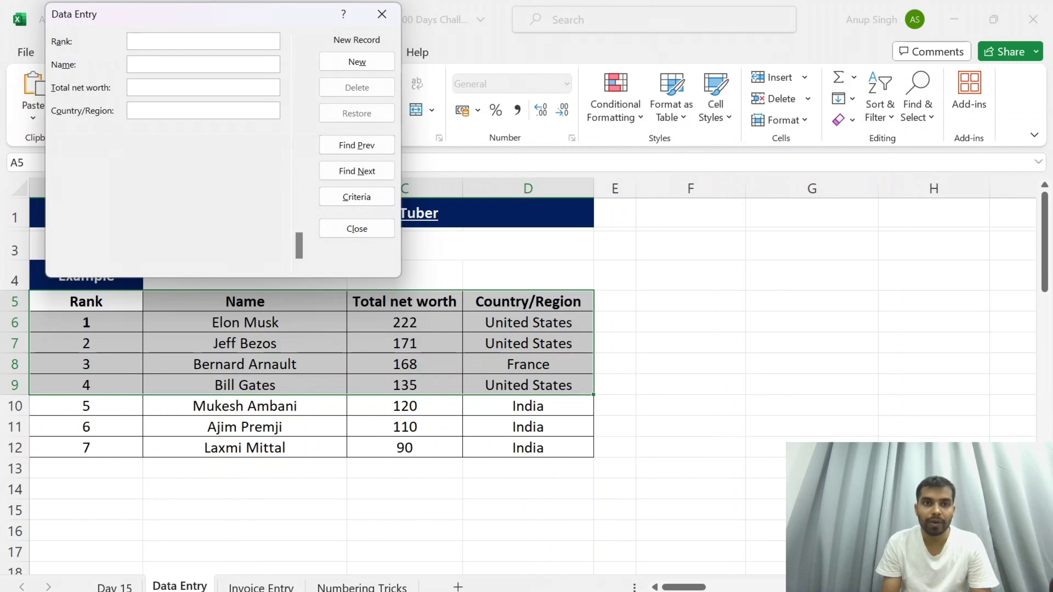
Step: Step through the saved records to record 6 of 7
{"action": "key", "text": "Up"}
{"action": "key", "text": "Up"}
{"action": "key", "text": "Up"}
{"action": "key", "text": "Up"}
{"action": "key", "text": "Up"}
{"action": "key", "text": "Up"}
{"action": "key", "text": "Down"}
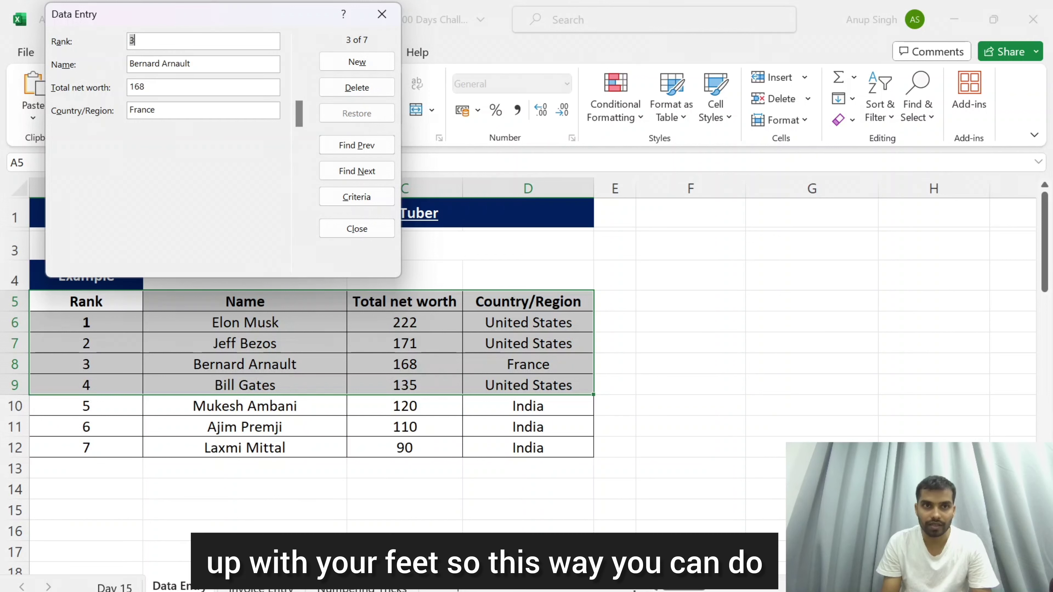
{"action": "key", "text": "Down"}
{"action": "key", "text": "Down"}
{"action": "key", "text": "Down"}
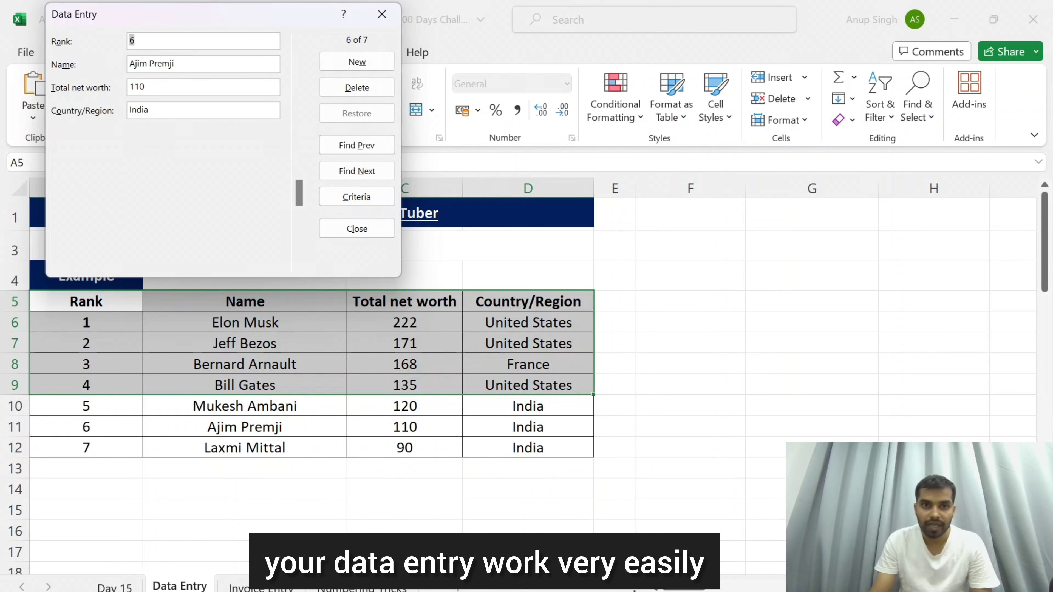
Step: Close the data form, jump back to Day 15, and follow the Invoice Entry link
{"action": "left_click", "coordinate": [389, 18]}
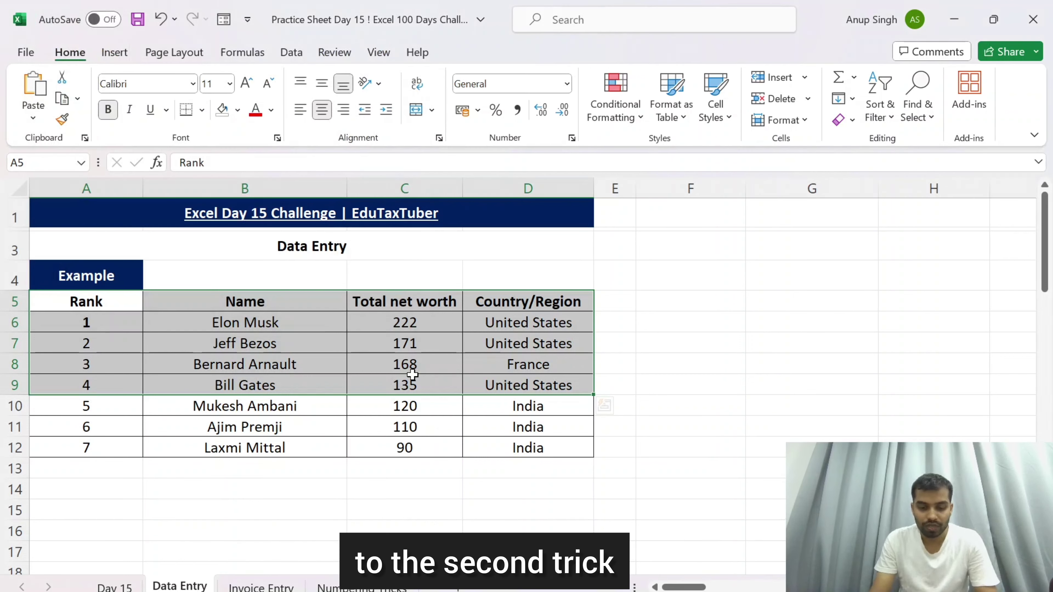
{"action": "key", "text": "ctrl+g"}
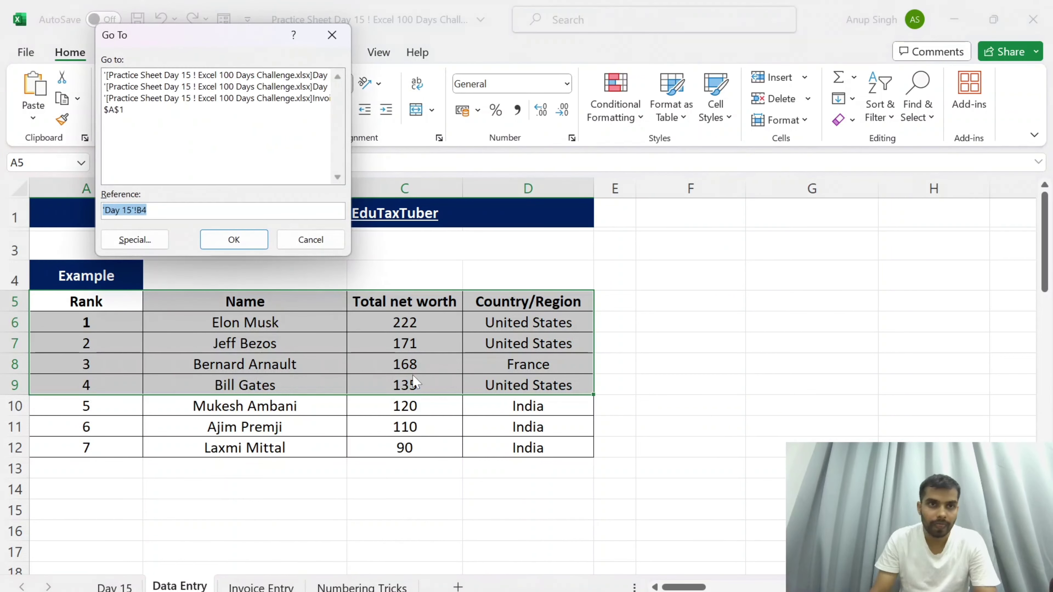
{"action": "key", "text": "Return"}
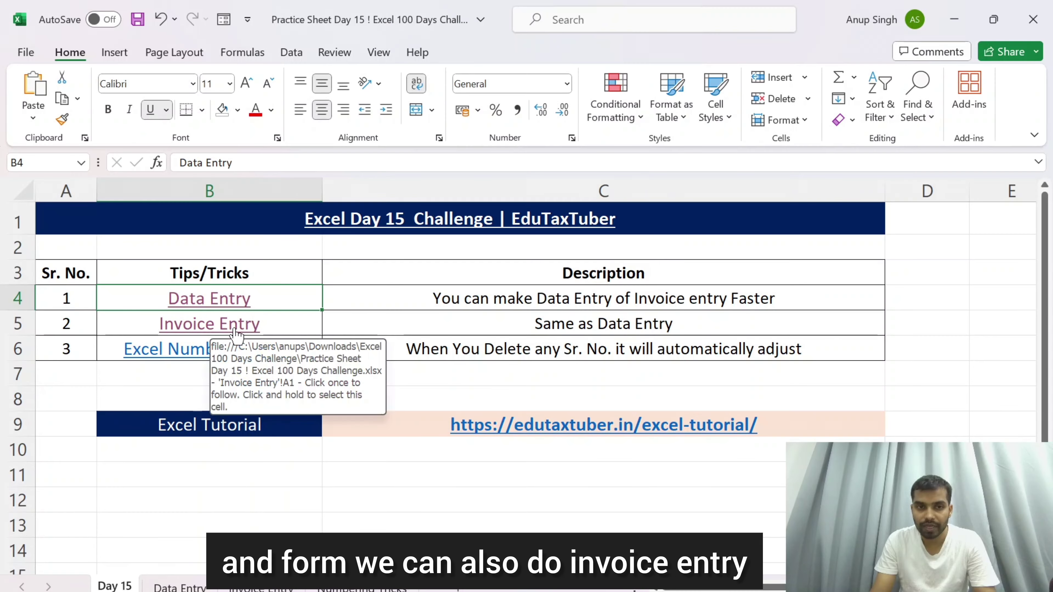
{"action": "left_click", "coordinate": [234, 329]}
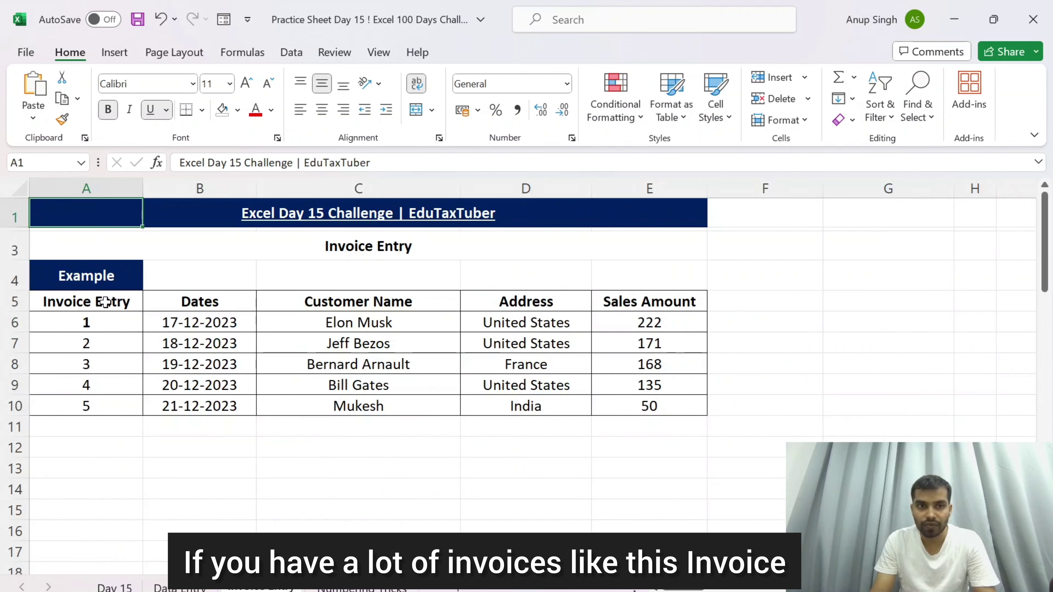
Step: Rename the A5 header from 'Invoice Entry' to 'Invoice No.'
{"action": "double_click", "coordinate": [109, 301]}
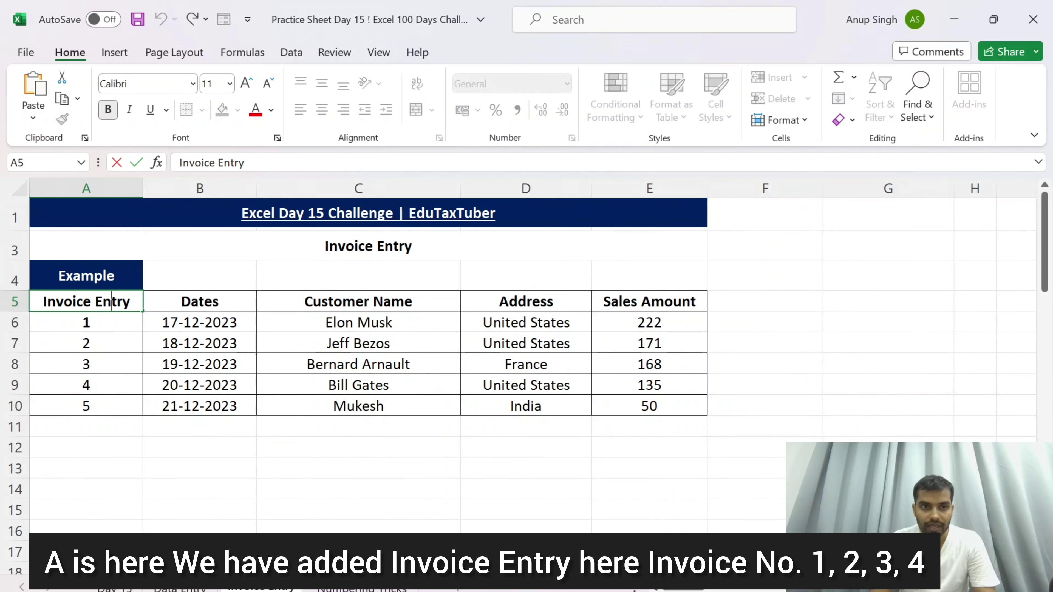
{"action": "key", "text": "ctrl+shift+Left"}
{"action": "type", "text": "N"}
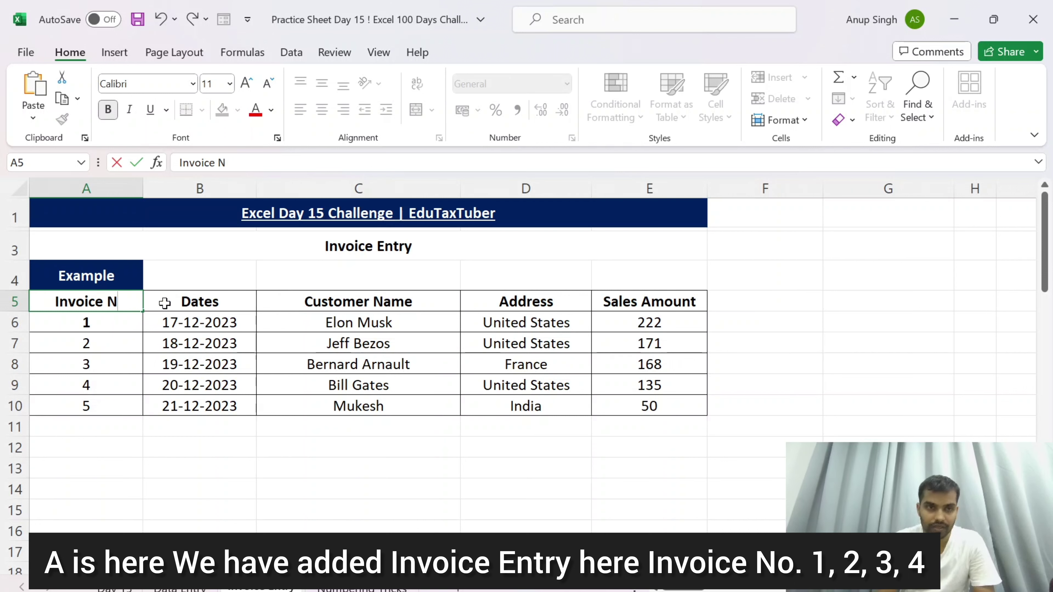
{"action": "type", "text": "o"}
{"action": "type", "text": "."}
{"action": "key", "text": "Return"}
Step: Check the invoice rows, then select the whole invoice table A5:E10
{"action": "key", "text": "Down"}
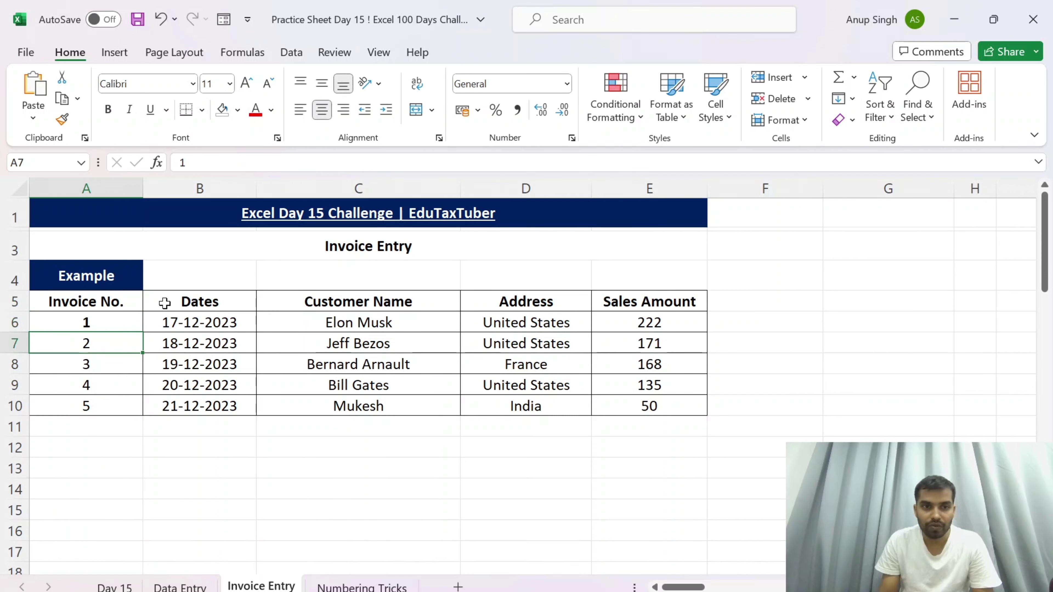
{"action": "key", "text": "Down"}
{"action": "key", "text": "Down"}
{"action": "key", "text": "Down"}
{"action": "key", "text": "Down"}
{"action": "key", "text": "Down"}
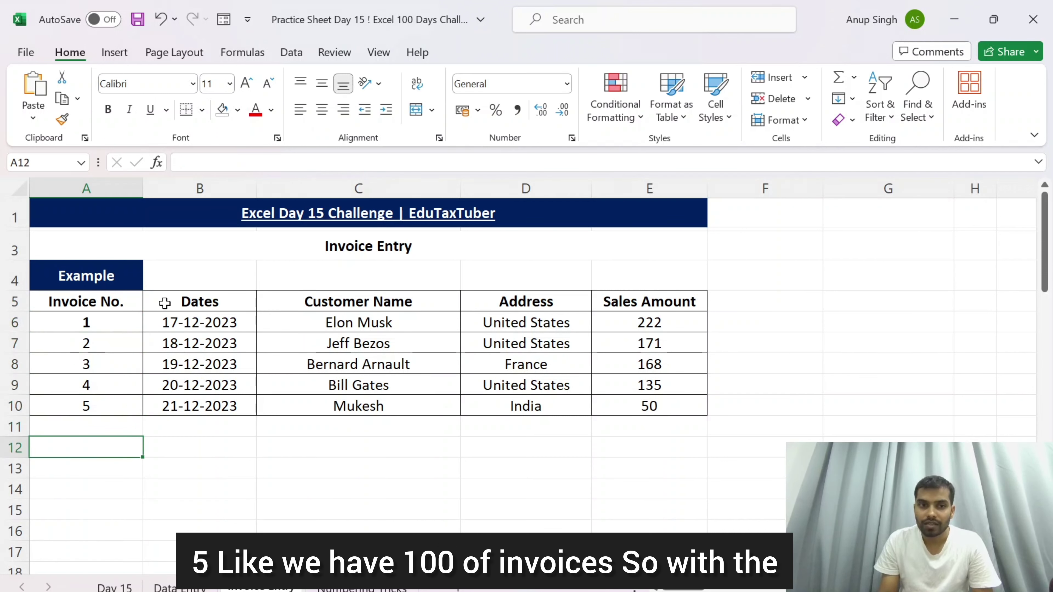
{"action": "key", "text": "Down"}
{"action": "key", "text": "Up"}
{"action": "key", "text": "Up"}
{"action": "key", "text": "Up"}
{"action": "key", "text": "Up"}
{"action": "key", "text": "Up"}
{"action": "key", "text": "Up"}
{"action": "key", "text": "Up"}
{"action": "key", "text": "Up"}
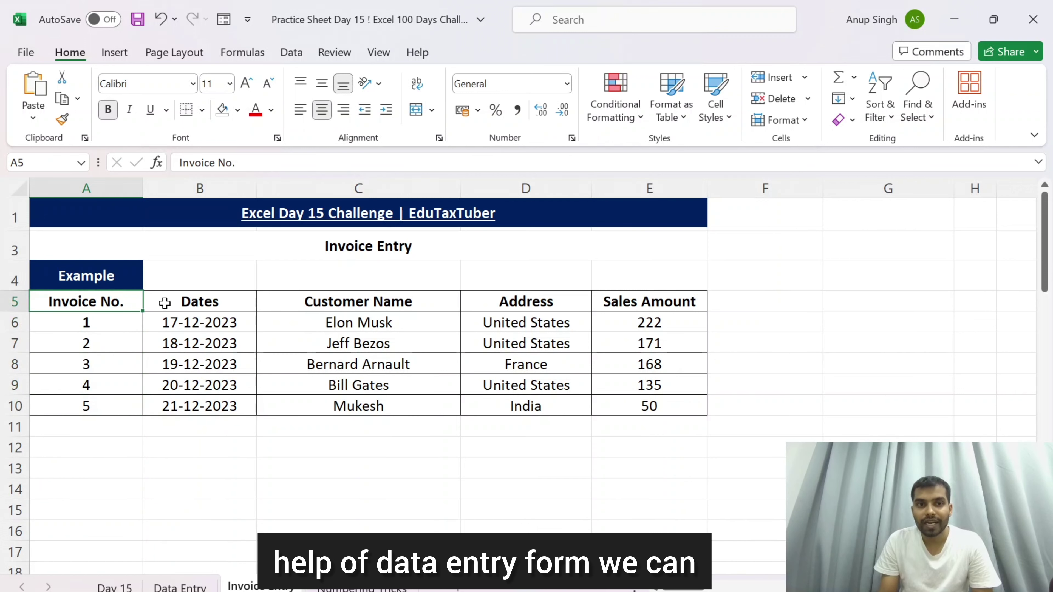
{"action": "key", "text": "Right"}
{"action": "key", "text": "Right"}
{"action": "key", "text": "Right"}
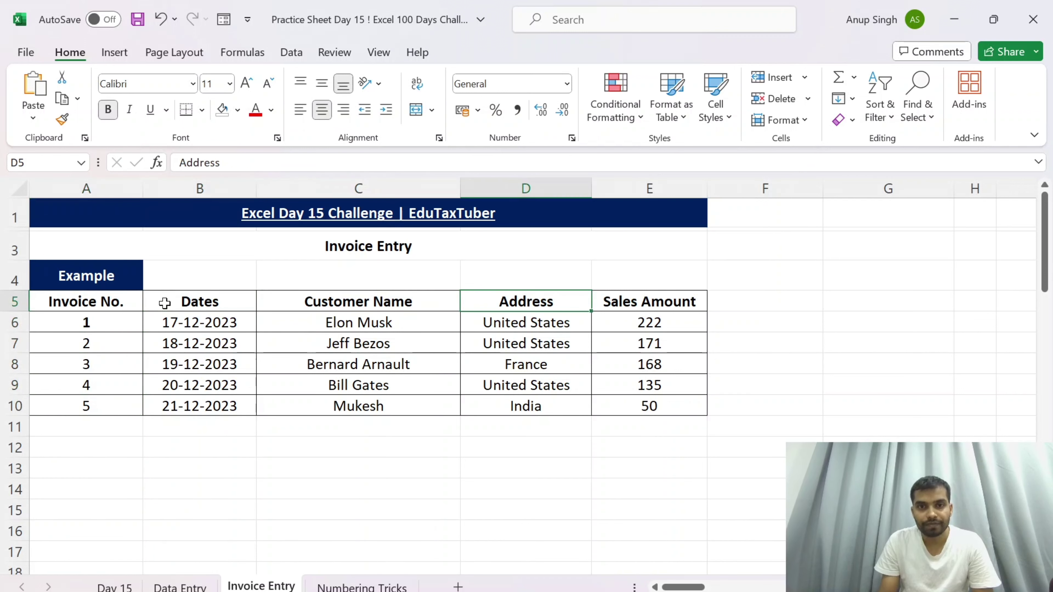
{"action": "key", "text": "Left"}
{"action": "key", "text": "Left"}
{"action": "key", "text": "Left"}
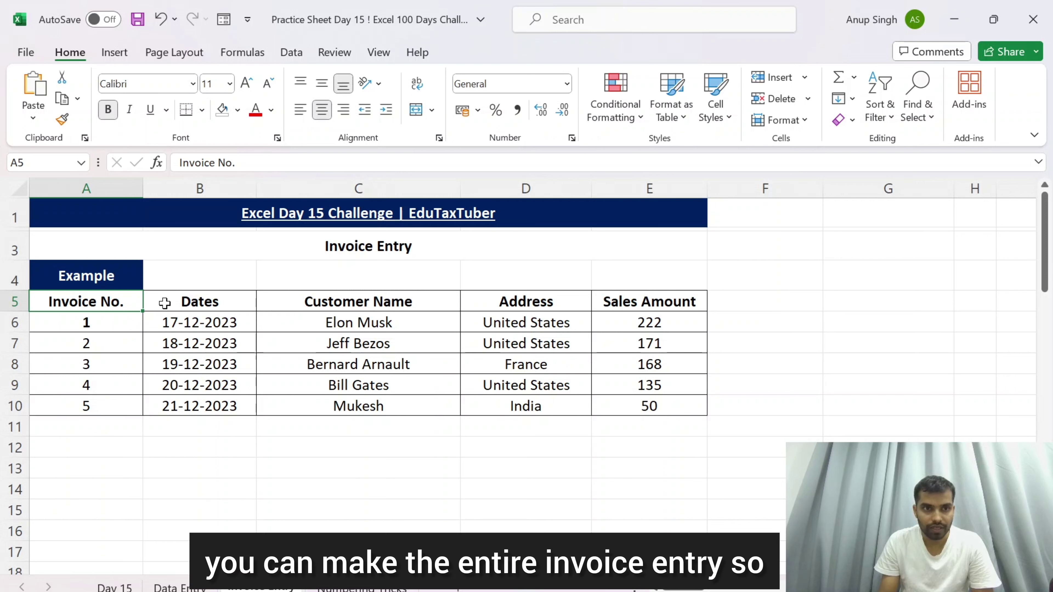
{"action": "key", "text": "Down"}
{"action": "key", "text": "Down"}
{"action": "key", "text": "Down"}
{"action": "key", "text": "Up"}
{"action": "key", "text": "Up"}
{"action": "key", "text": "Up"}
{"action": "key", "text": "ctrl+shift+Down"}
{"action": "key", "text": "ctrl+shift+Right"}
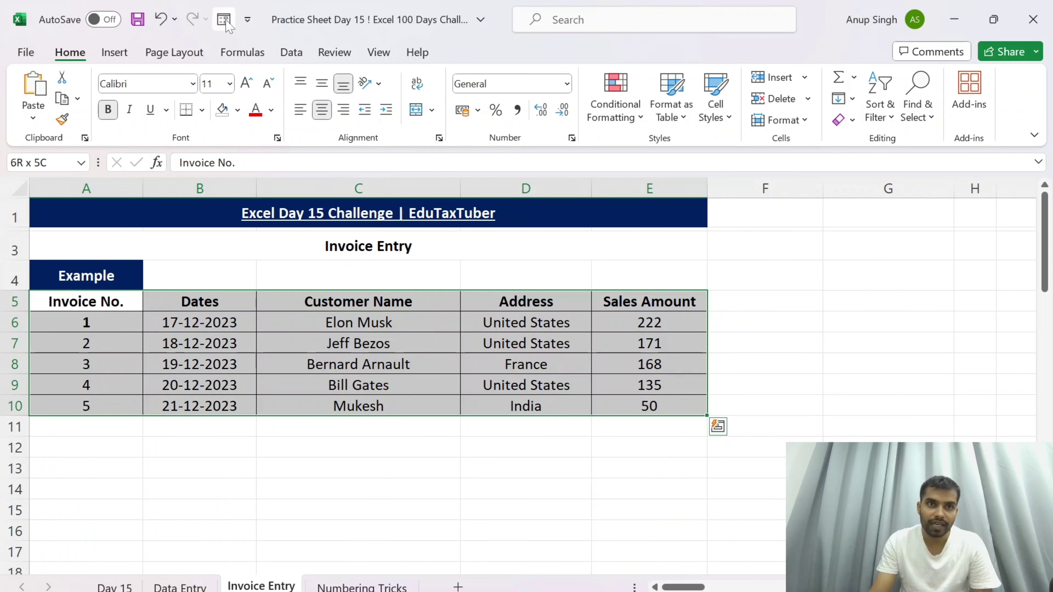
Step: Open the invoice table's data form via Alt+5 and move to a blank New Record after invoice 5
{"action": "key", "text": "alt"}
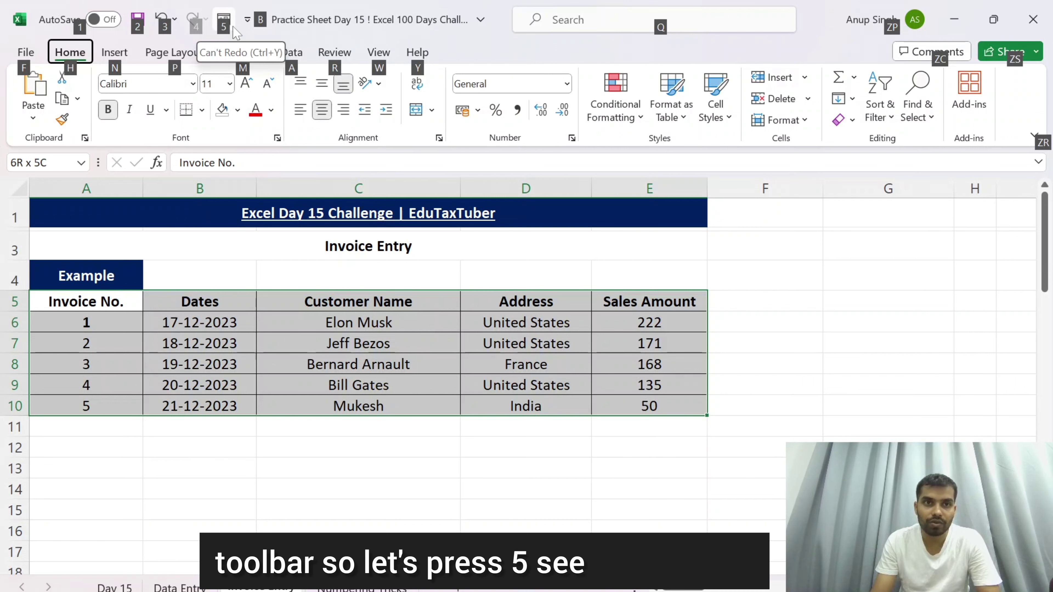
{"action": "key", "text": "5"}
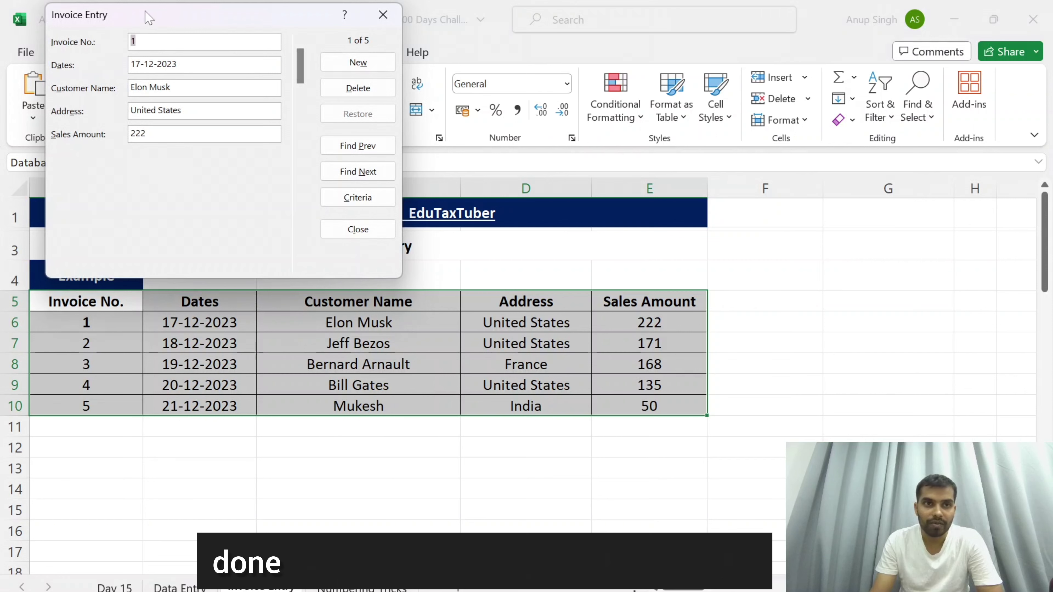
{"action": "left_click_drag", "start_coordinate": [148, 17], "coordinate": [144, 14]}
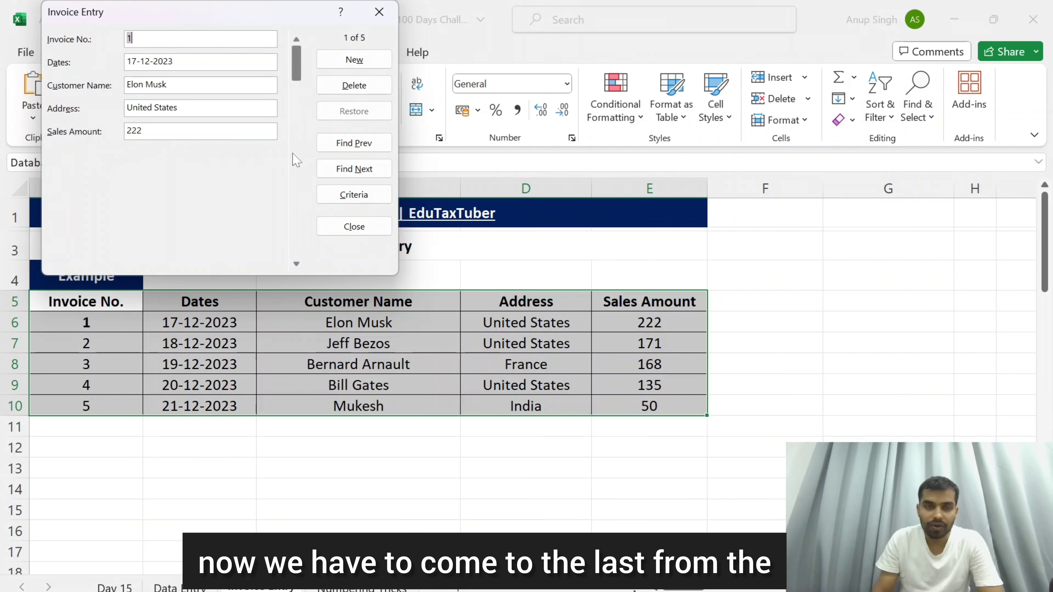
{"action": "scroll", "coordinate": [296, 159], "scroll_direction": "down", "scroll_amount": 3}
{"action": "scroll", "coordinate": [297, 160], "scroll_direction": "down", "scroll_amount": 2}
{"action": "scroll", "coordinate": [297, 160], "scroll_direction": "up", "scroll_amount": 1}
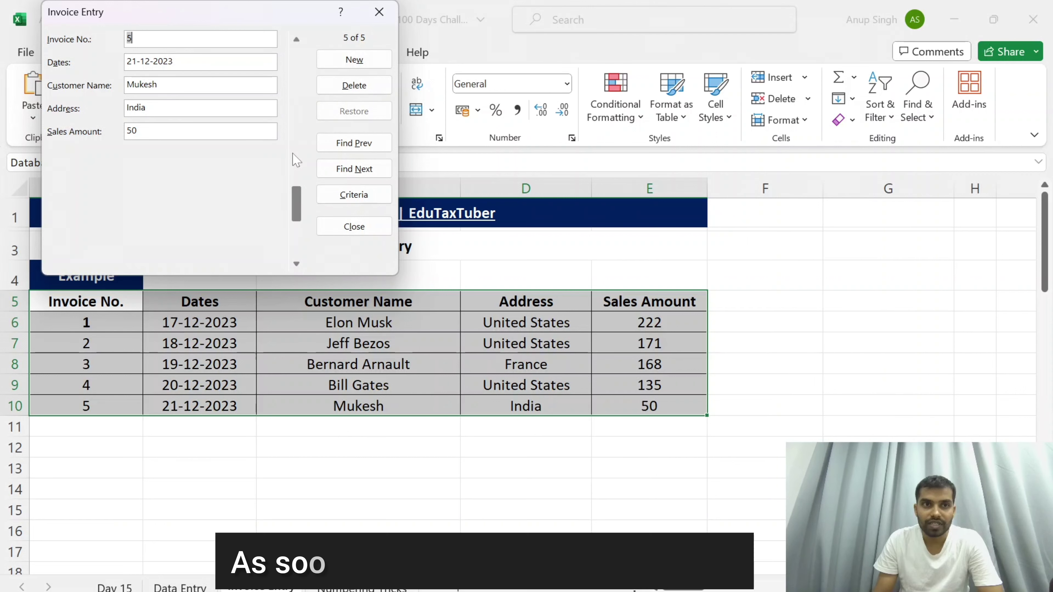
{"action": "key", "text": "Down"}
{"action": "scroll", "coordinate": [296, 159], "scroll_direction": "up", "scroll_amount": 1}
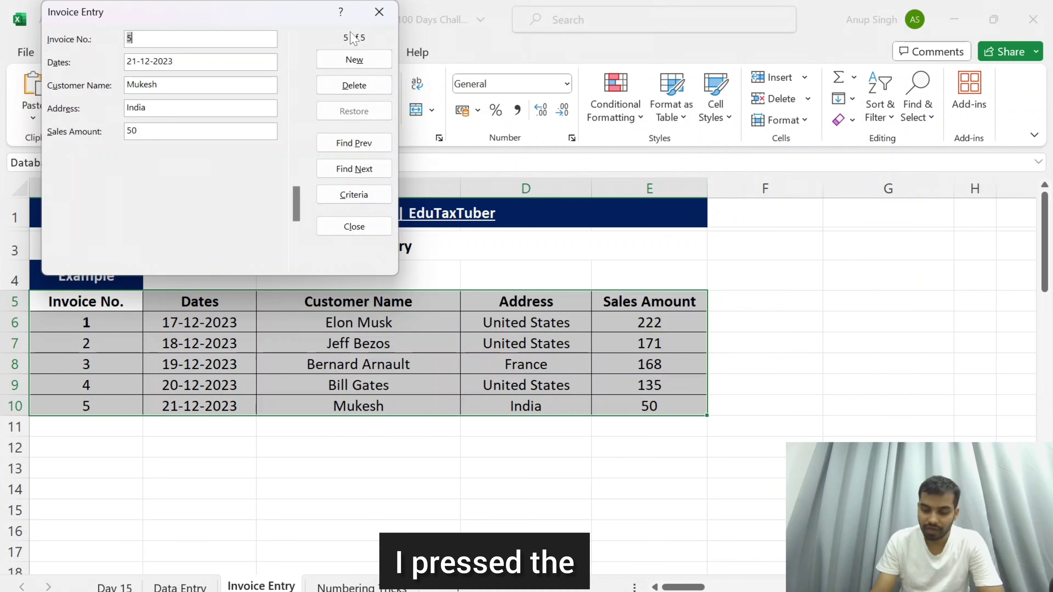
{"action": "key", "text": "Down"}
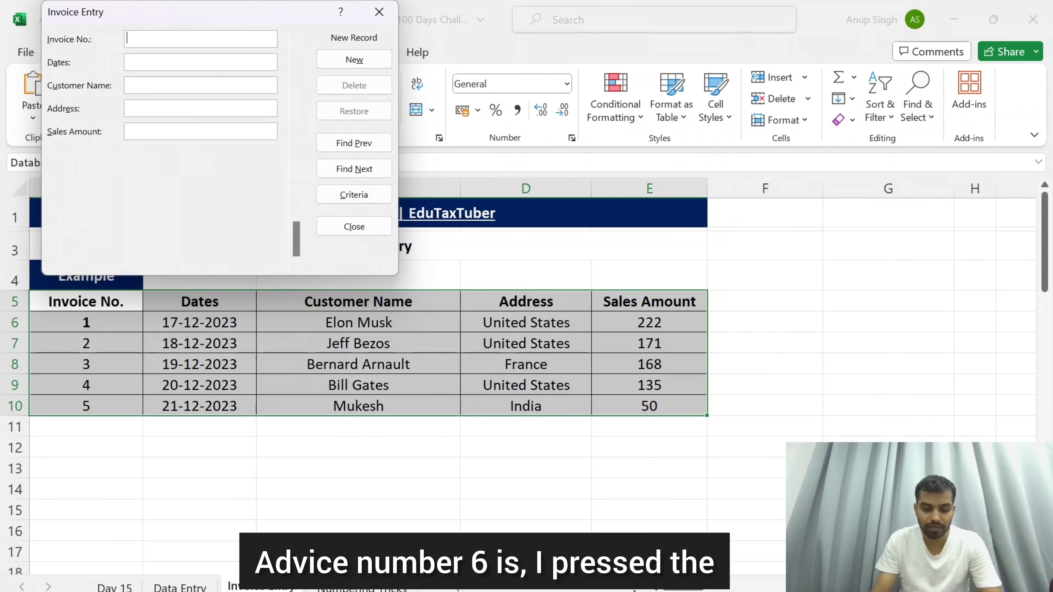
Step: Add invoice 6 dated 22-12-2023 with customer name, address and sales 150
{"action": "type", "text": "6"}
{"action": "key", "text": "Tab"}
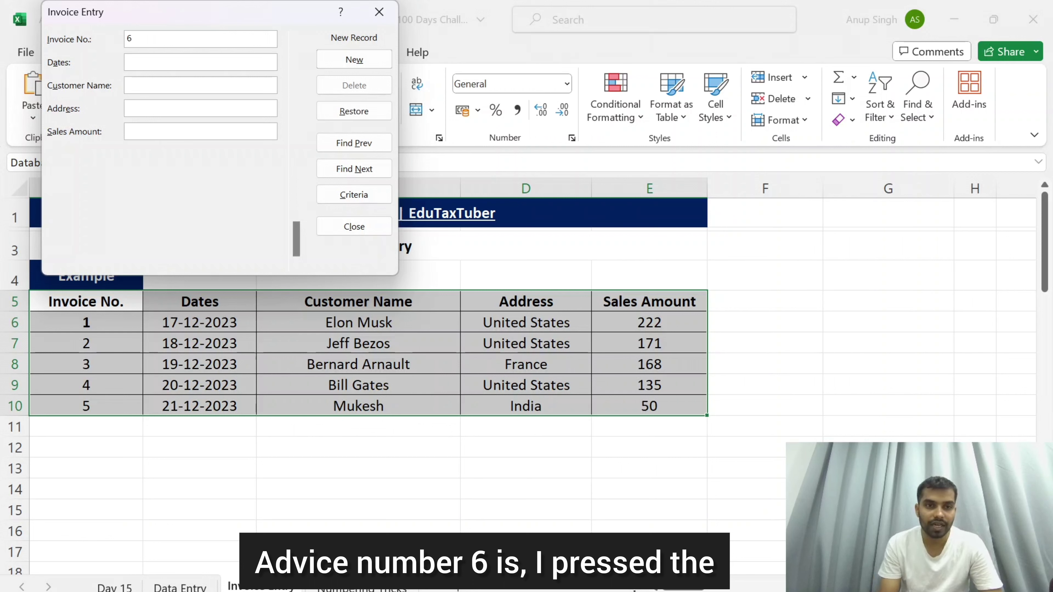
{"action": "type", "text": "2"}
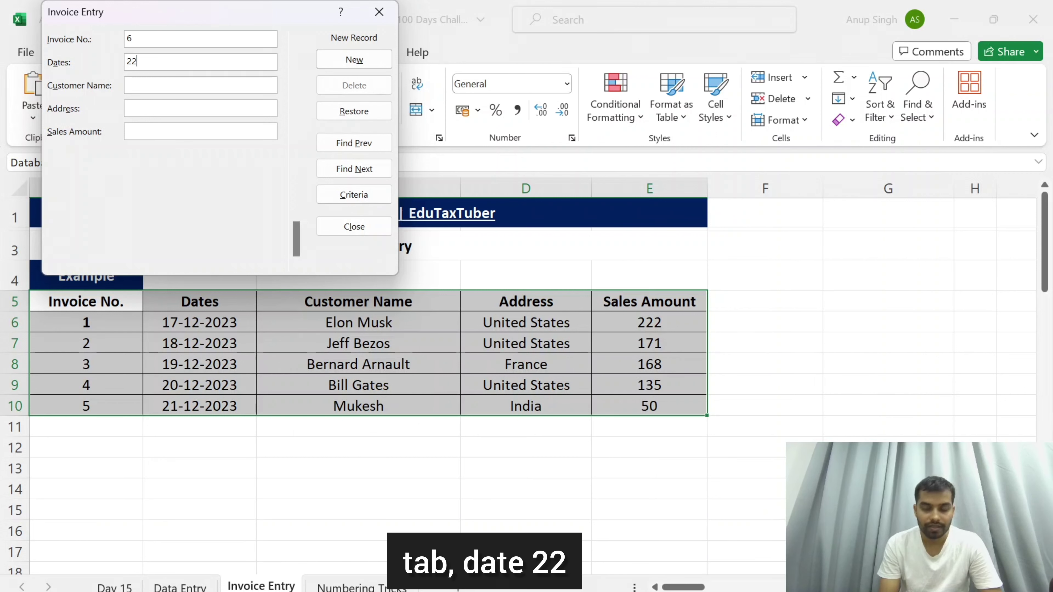
{"action": "type", "text": "-12-"}
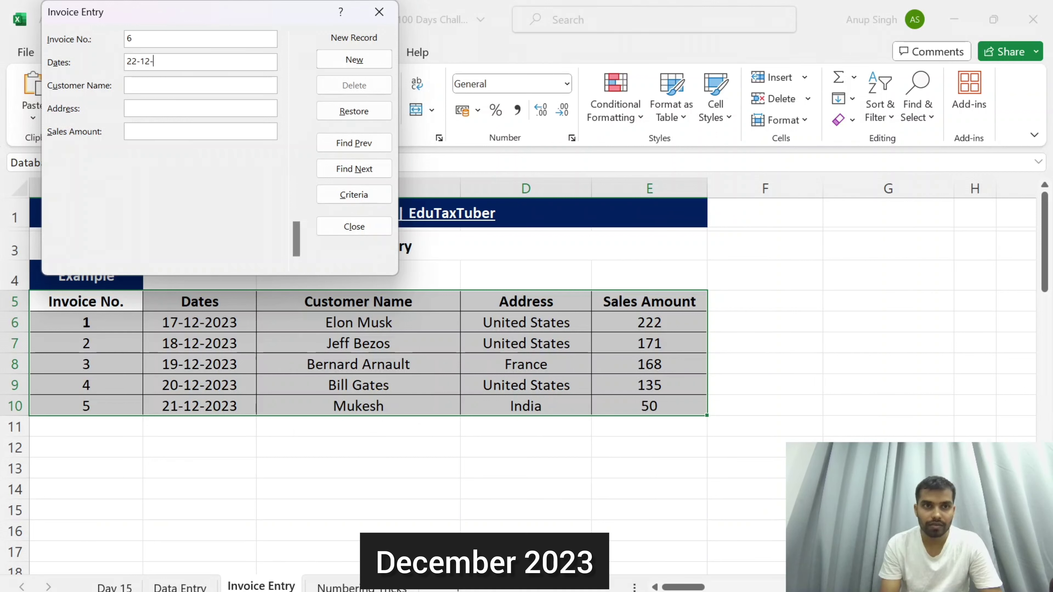
{"action": "type", "text": "2023"}
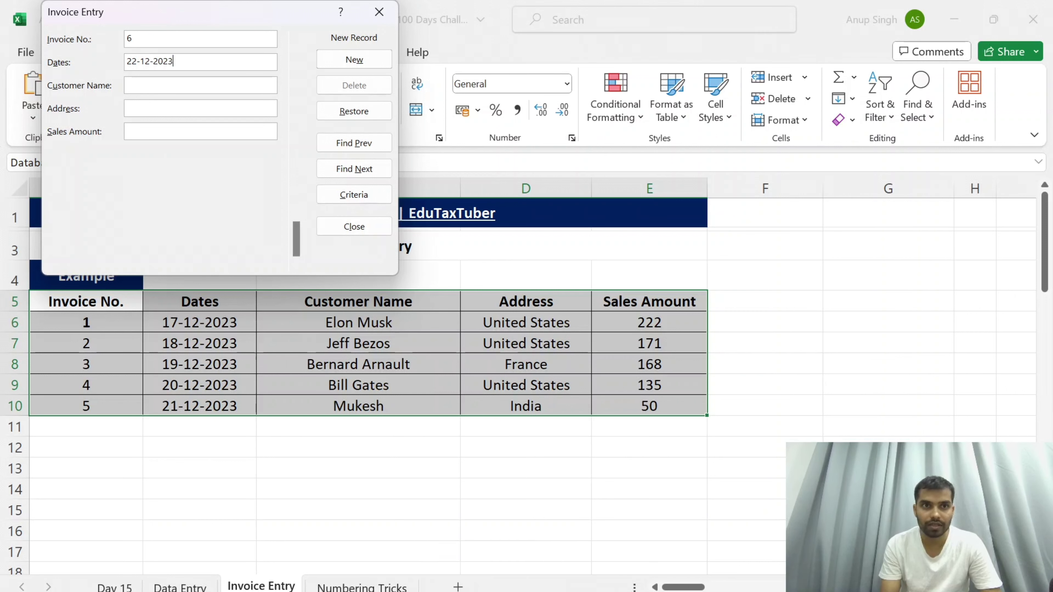
{"action": "left_click", "coordinate": [127, 85]}
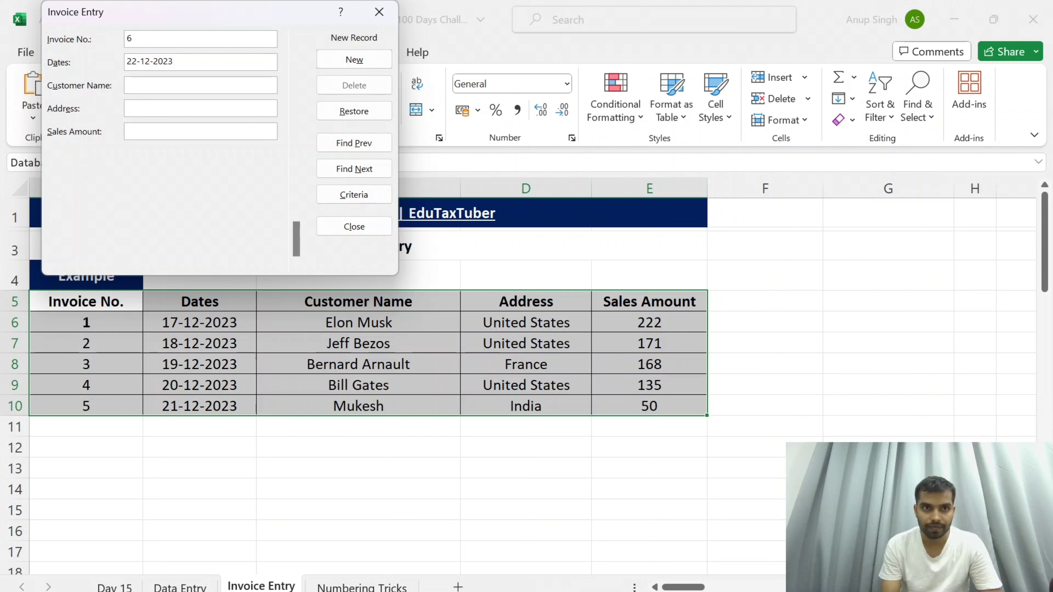
{"action": "key", "text": "Caps_Lock"}
{"action": "key", "text": "Caps_Lock"}
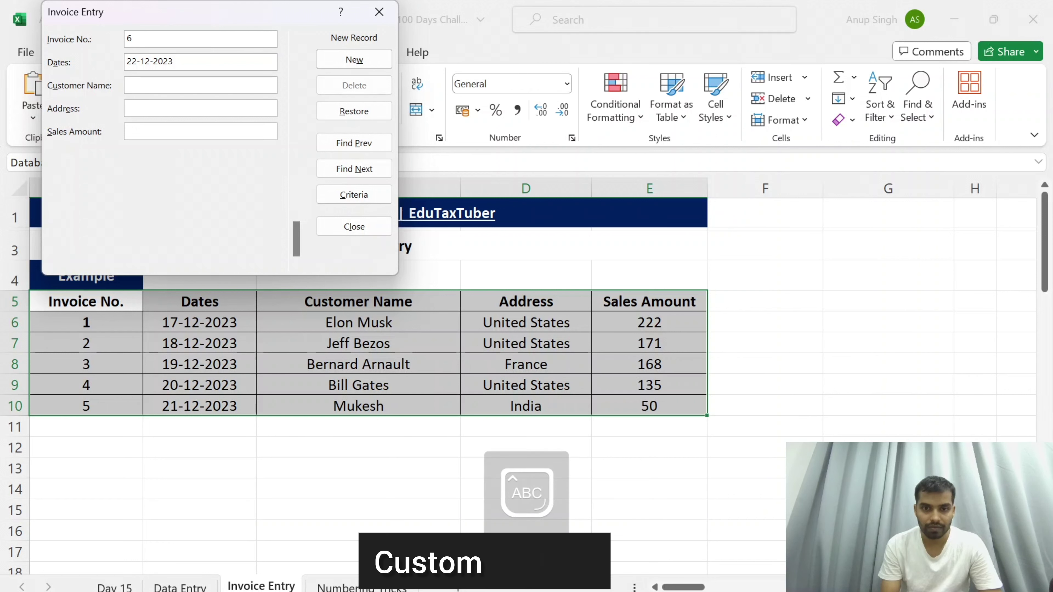
{"action": "type", "text": "Ajim"}
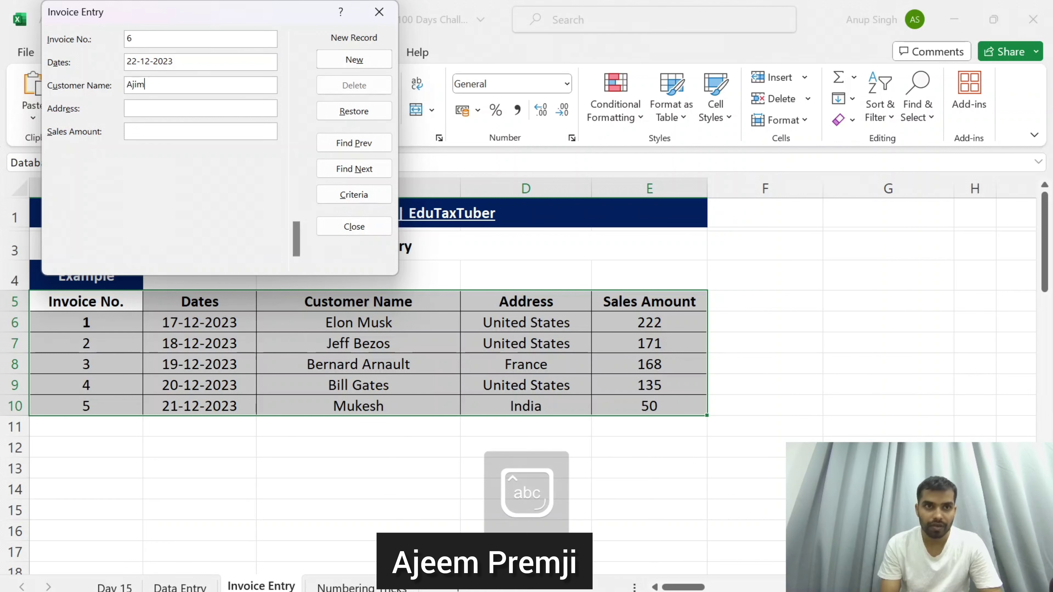
{"action": "type", "text": " Premji"}
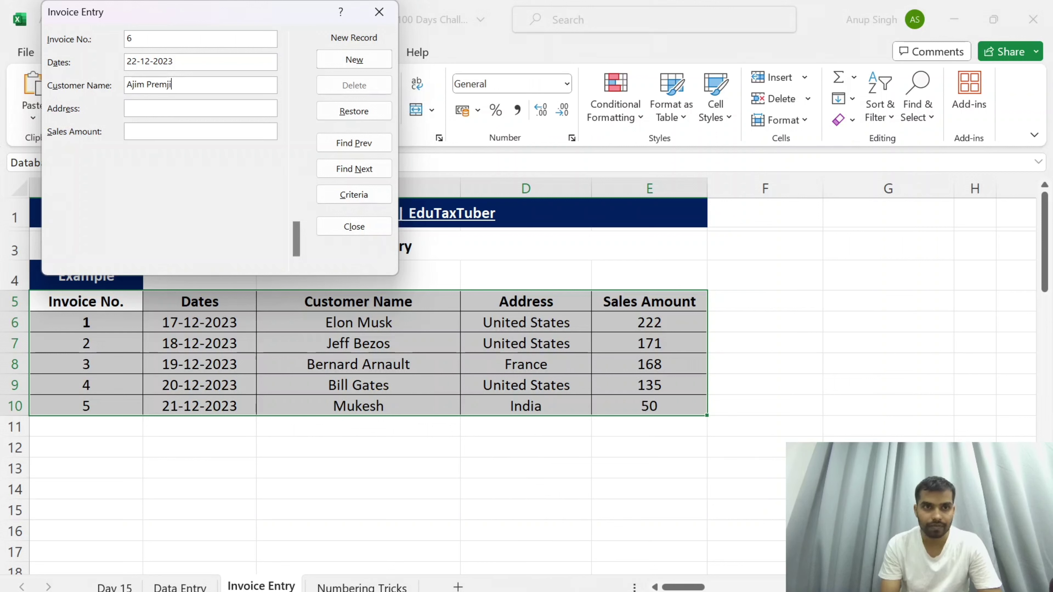
{"action": "key", "text": "Tab"}
{"action": "type", "text": "Ind"}
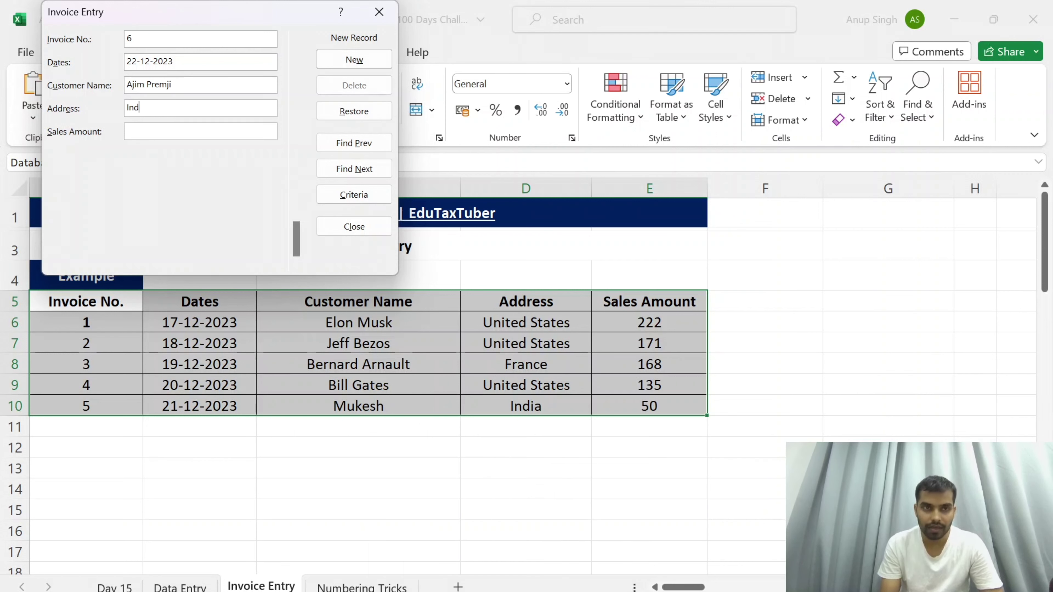
{"action": "key", "text": "Tab"}
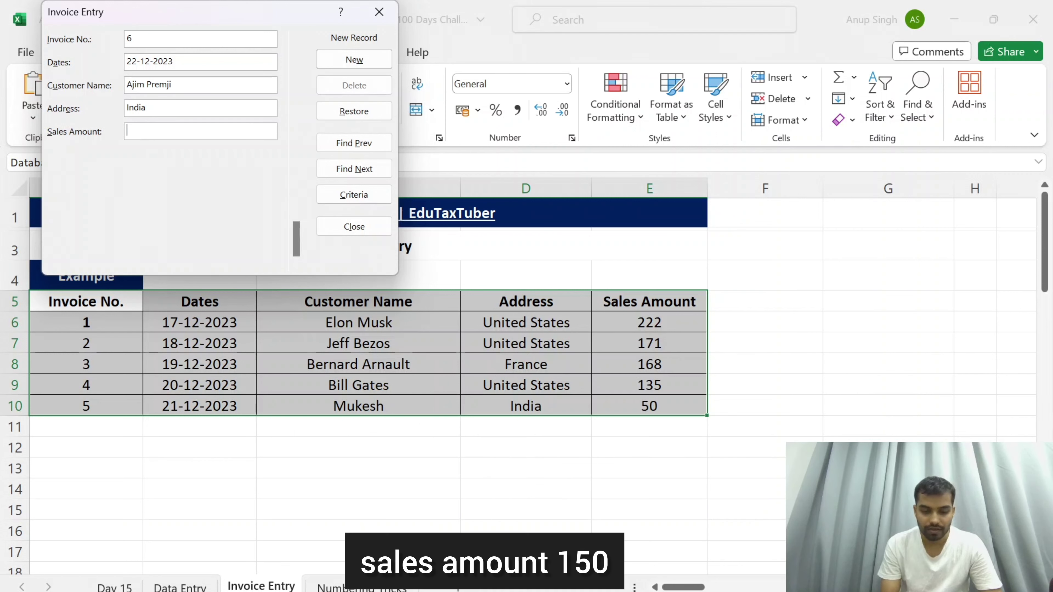
{"action": "type", "text": "1"}
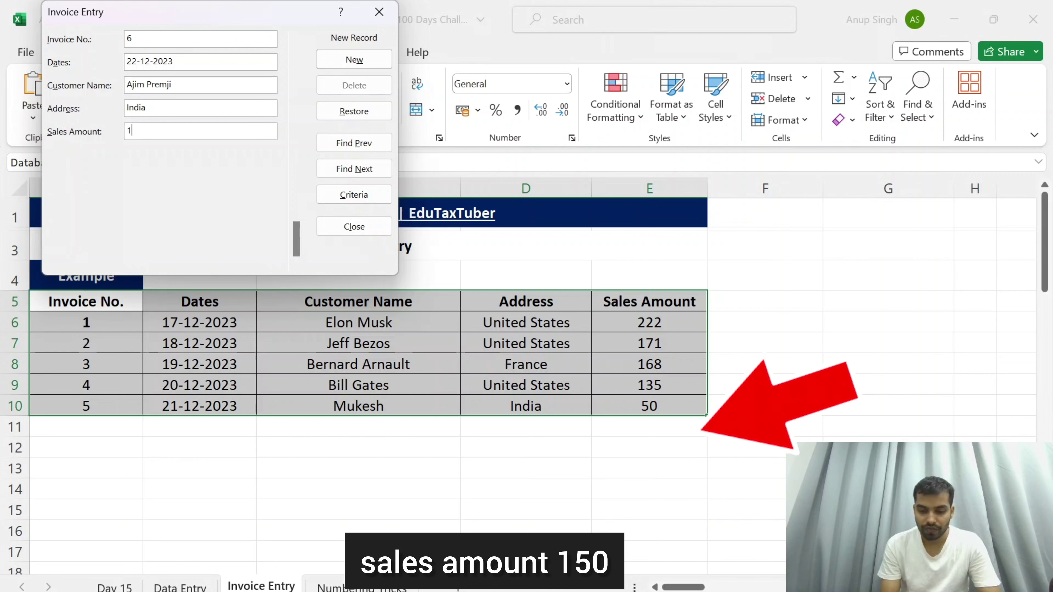
{"action": "type", "text": "50"}
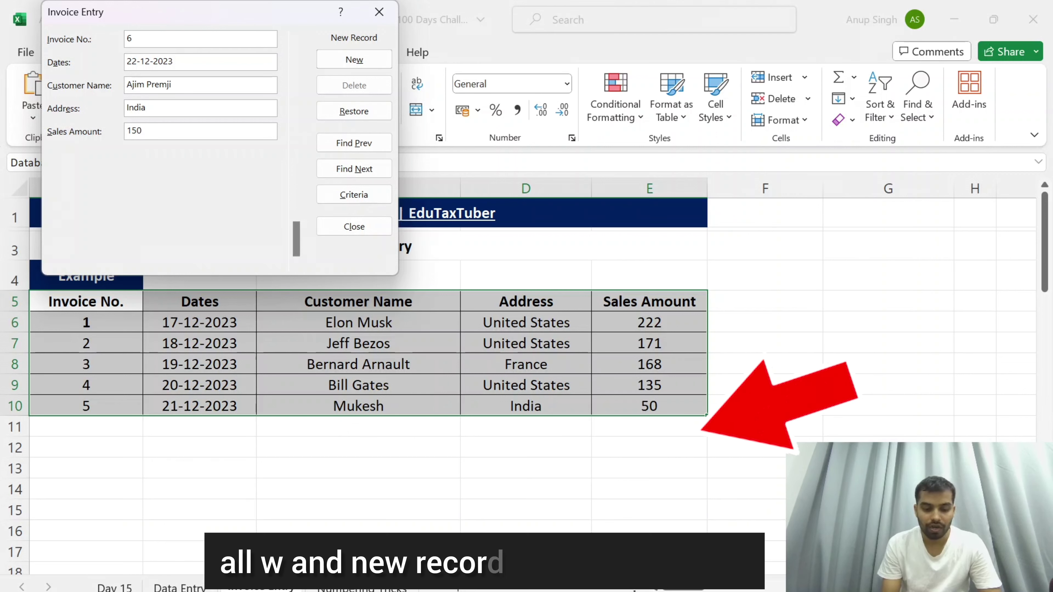
{"action": "key", "text": "Return"}
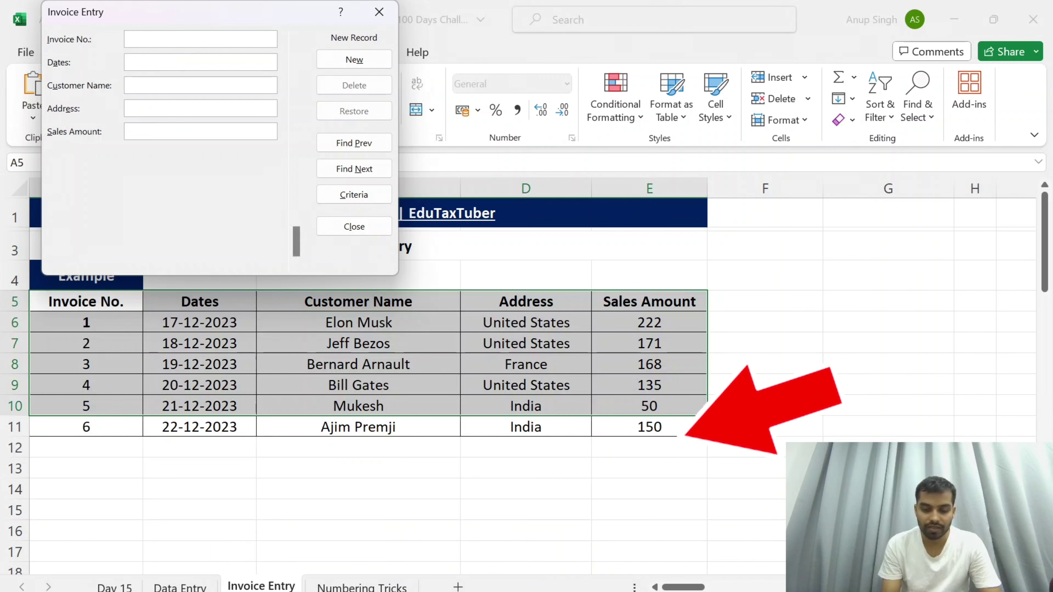
Step: Add invoice 7 dated 22-12-2023 with customer name, Mumbai address and sales 150
{"action": "type", "text": "7"}
{"action": "left_click", "coordinate": [128, 61]}
{"action": "type", "text": "22-1"}
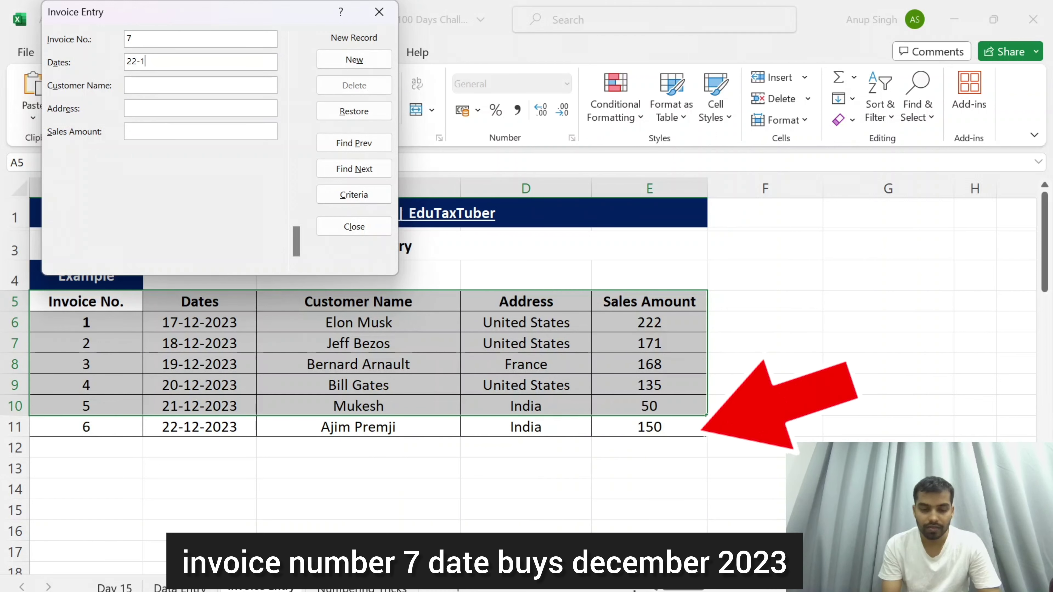
{"action": "type", "text": "2-2"}
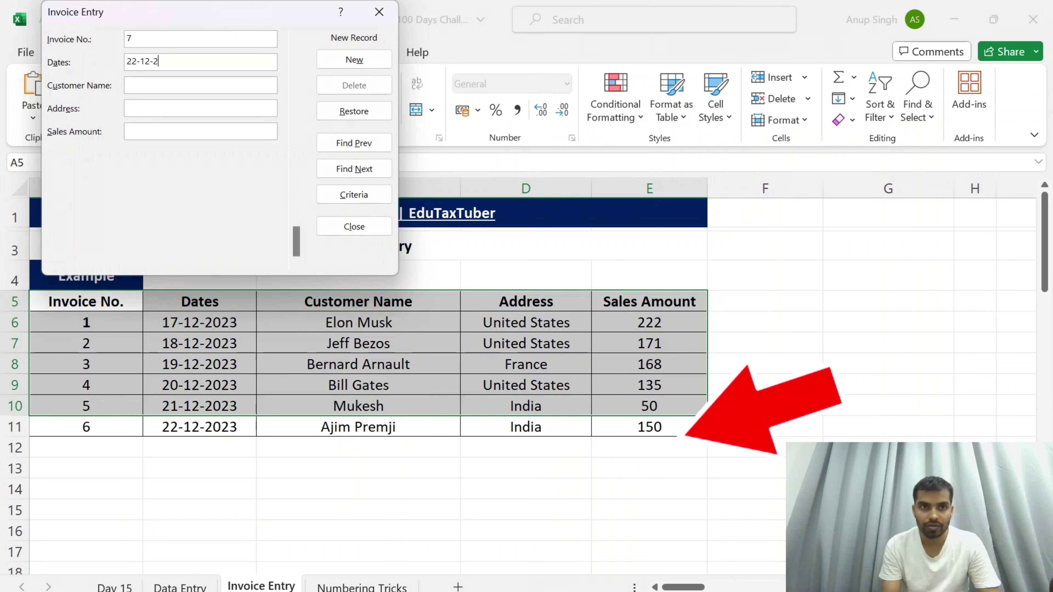
{"action": "type", "text": "023"}
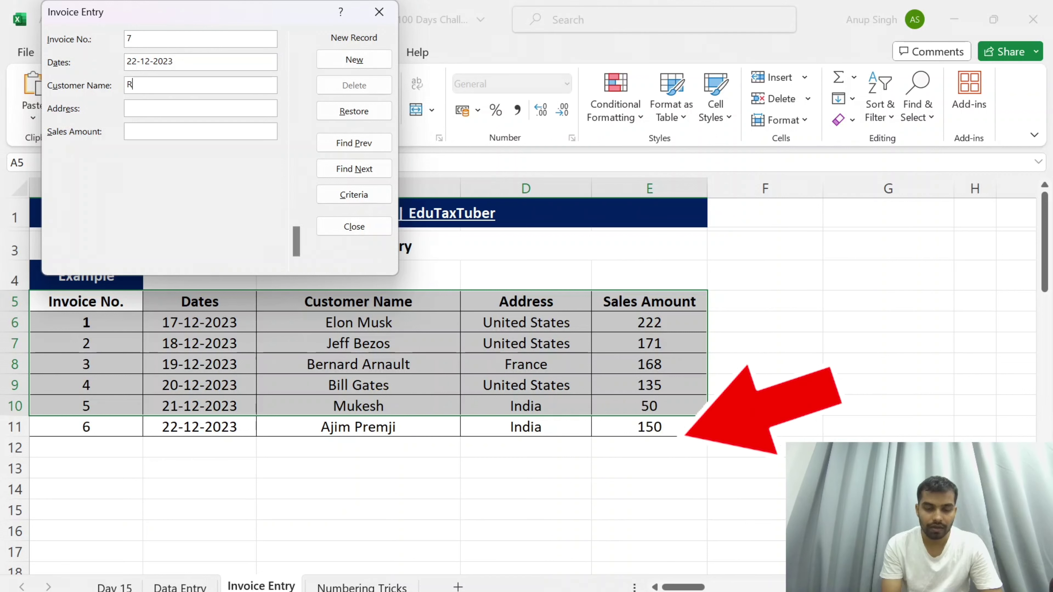
{"action": "type", "text": "atan Tat"}
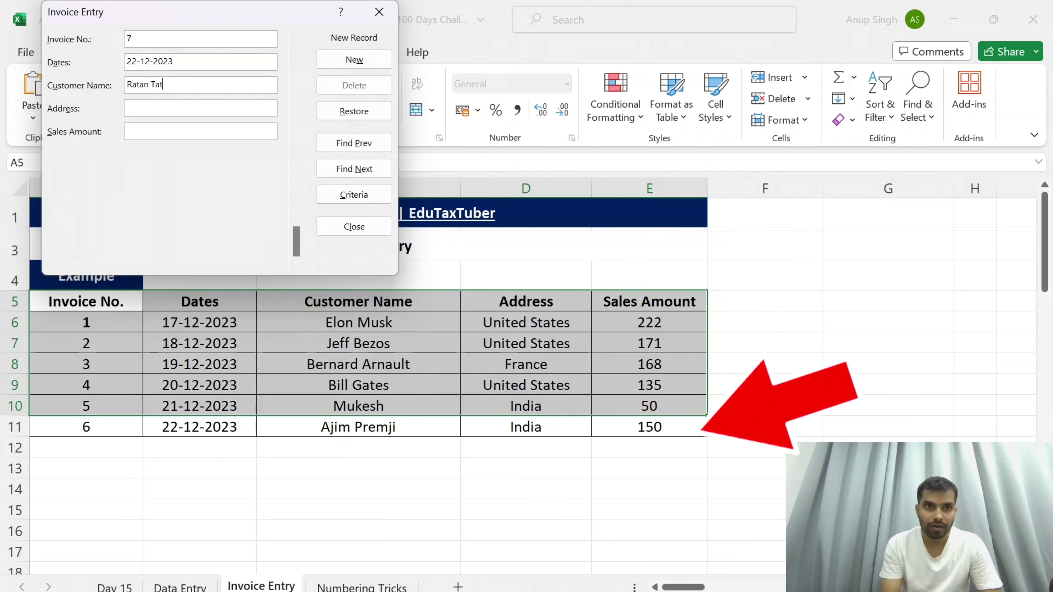
{"action": "type", "text": "andi"}
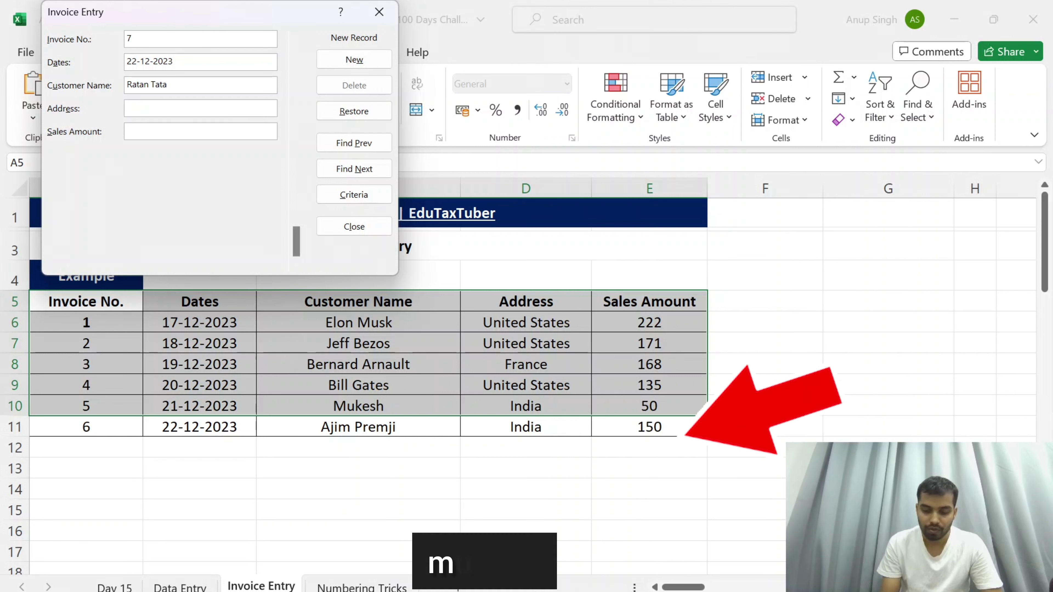
{"action": "type", "text": "Mumbai"}
{"action": "key", "text": "Tab"}
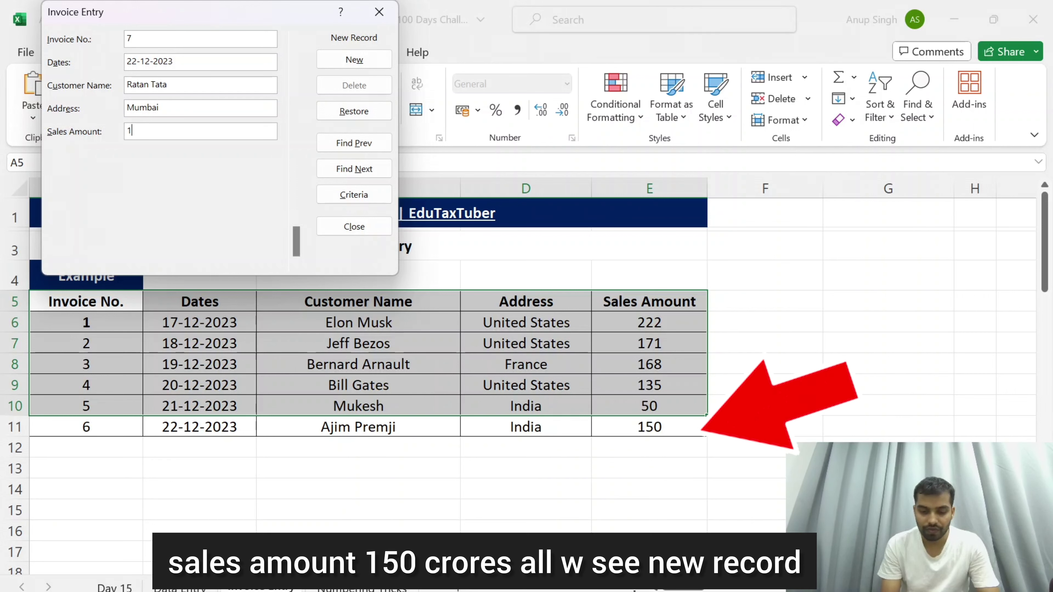
{"action": "type", "text": "50"}
{"action": "key", "text": "Return"}
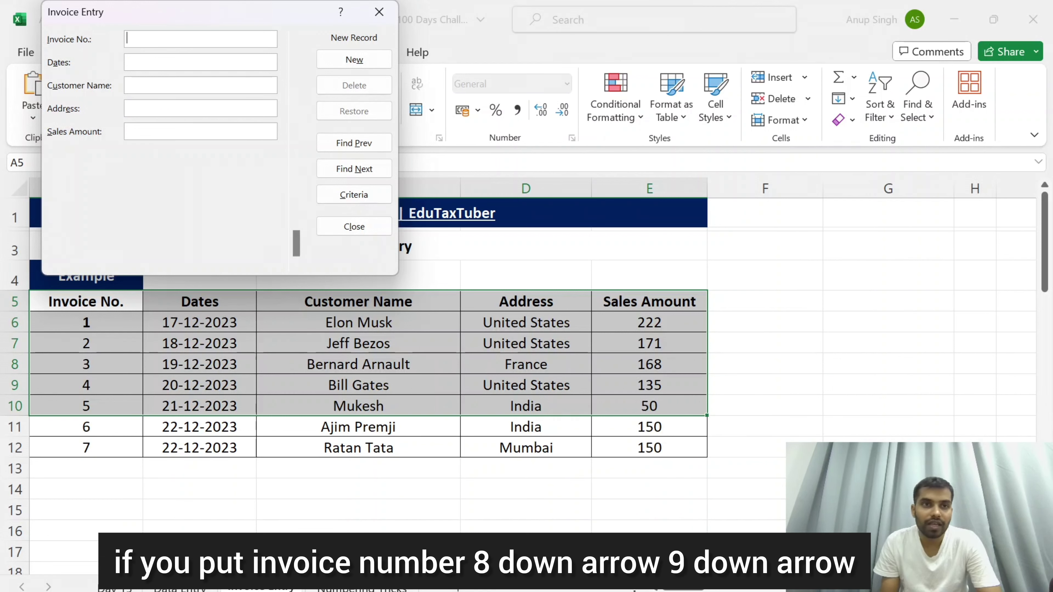
Step: Enter invoice numbers 8 and 9 as new records
{"action": "type", "text": "8"}
{"action": "key", "text": "Down"}
{"action": "type", "text": "9"}
{"action": "key", "text": "Down"}
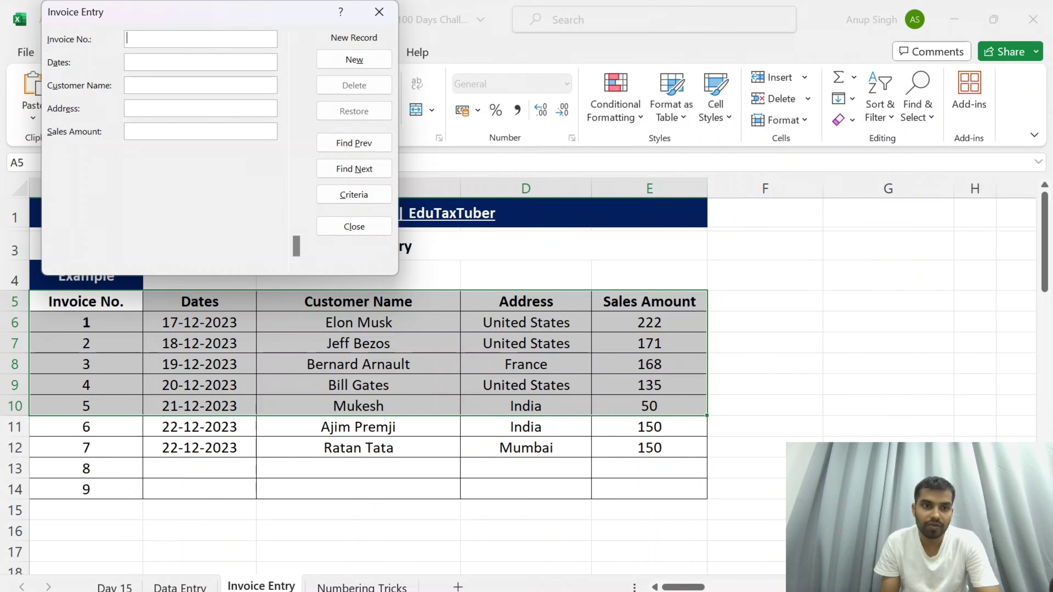
Step: Browse back and forth through the invoice records to the last one
{"action": "key", "text": "Up"}
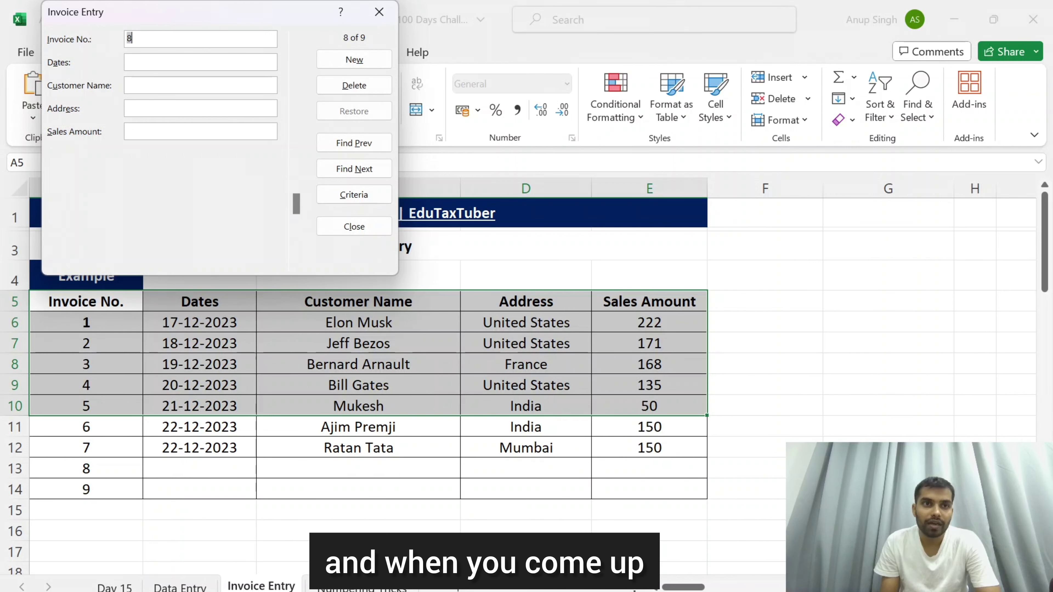
{"action": "key", "text": "Up"}
{"action": "key", "text": "Up"}
{"action": "key", "text": "Up"}
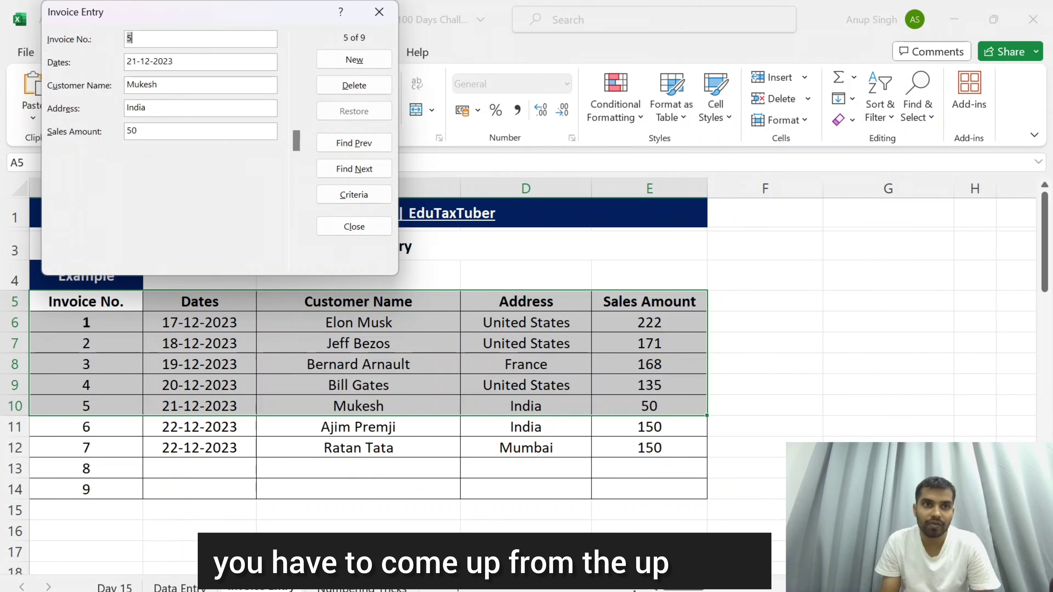
{"action": "key", "text": "Down"}
{"action": "key", "text": "Down"}
{"action": "key", "text": "Up"}
{"action": "key", "text": "Down"}
{"action": "key", "text": "Down"}
{"action": "key", "text": "Down"}
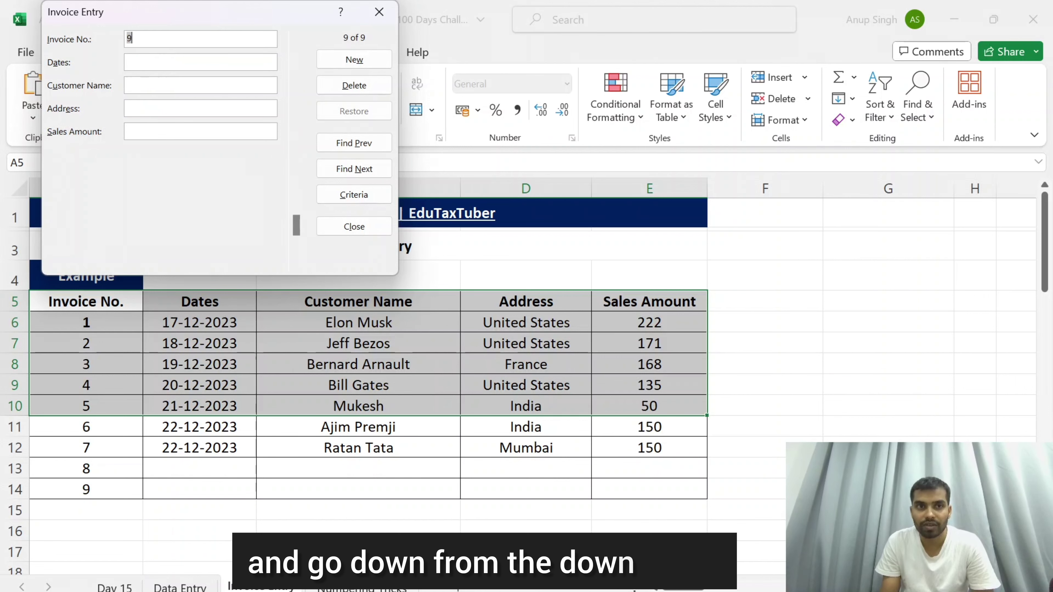
{"action": "key", "text": "Down"}
{"action": "key", "text": "Up"}
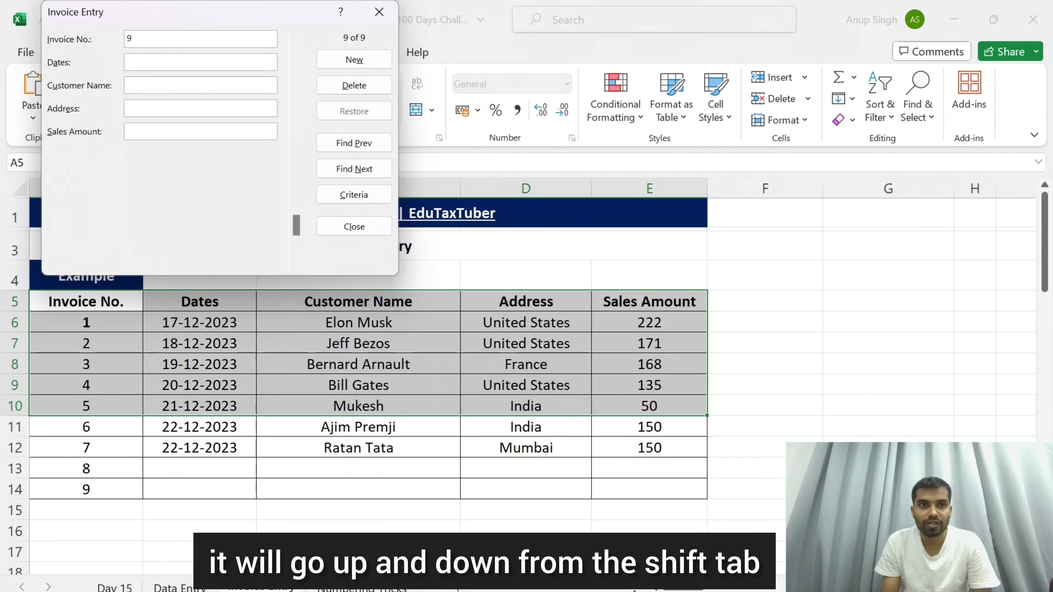
Step: Discard a stray ` typed in the Dates field and close the form
{"action": "key", "text": "Tab"}
{"action": "key", "text": "shift+Tab"}
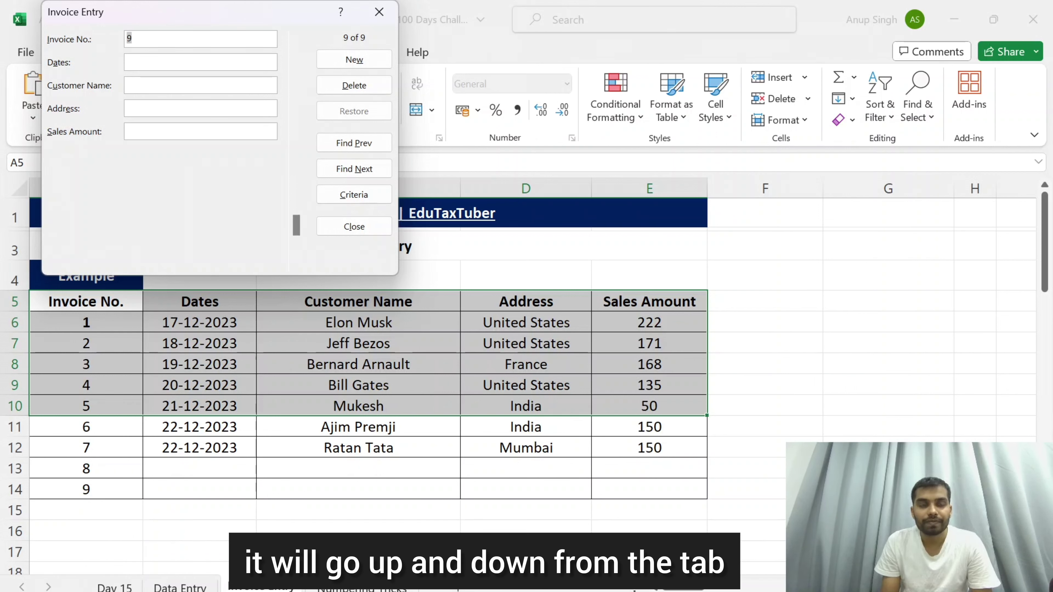
{"action": "type", "text": "`"}
{"action": "key", "text": "Tab"}
{"action": "key", "text": "Tab"}
{"action": "key", "text": "Tab"}
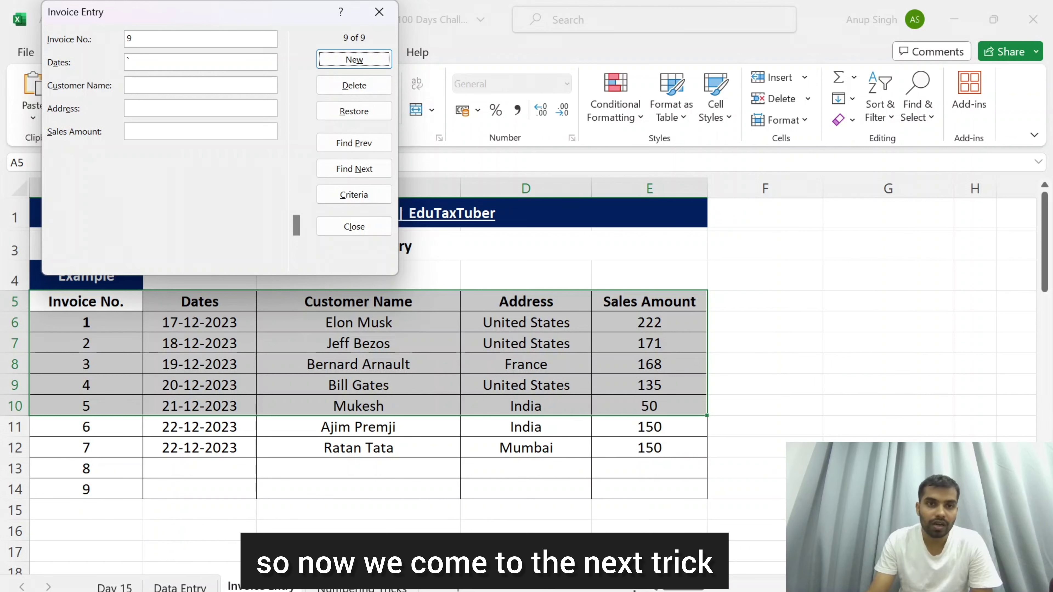
{"action": "key", "text": "alt+r"}
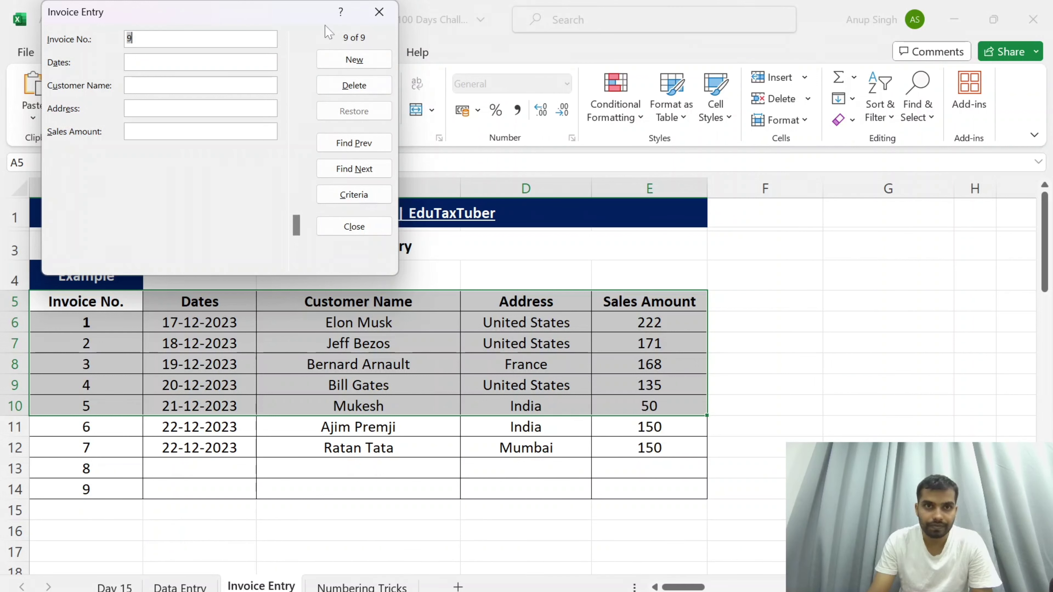
{"action": "left_click", "coordinate": [379, 11]}
Step: Select the two newly added invoice rows, then go to the Numbering Tricks sheet
{"action": "mouse_move", "coordinate": [84, 430]}
{"action": "left_mouse_down"}
{"action": "mouse_move", "coordinate": [270, 456]}
{"action": "mouse_move", "coordinate": [646, 447]}
{"action": "left_mouse_up"}
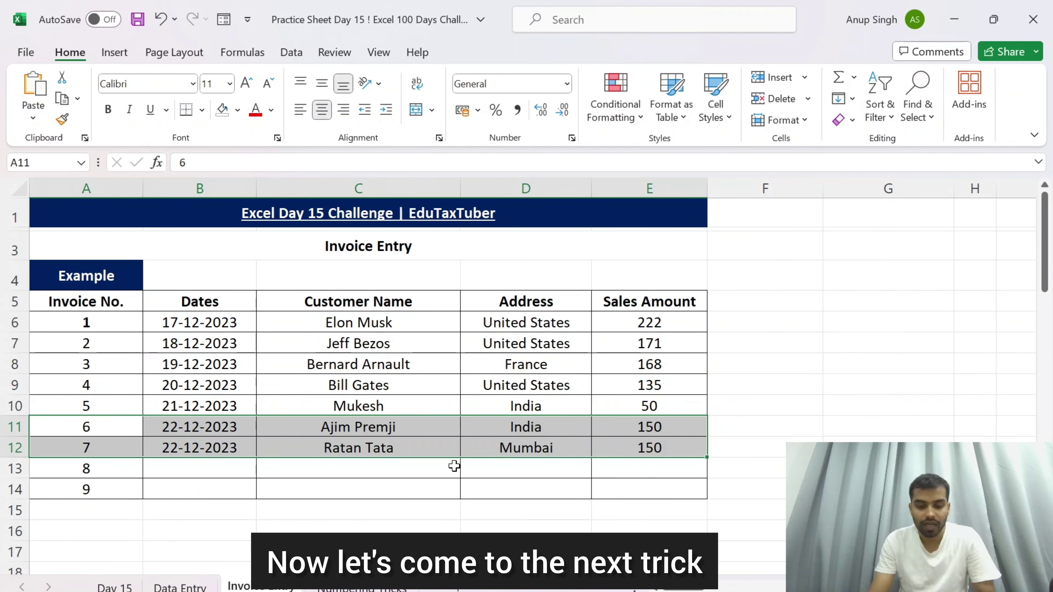
{"action": "key", "text": "ctrl+g"}
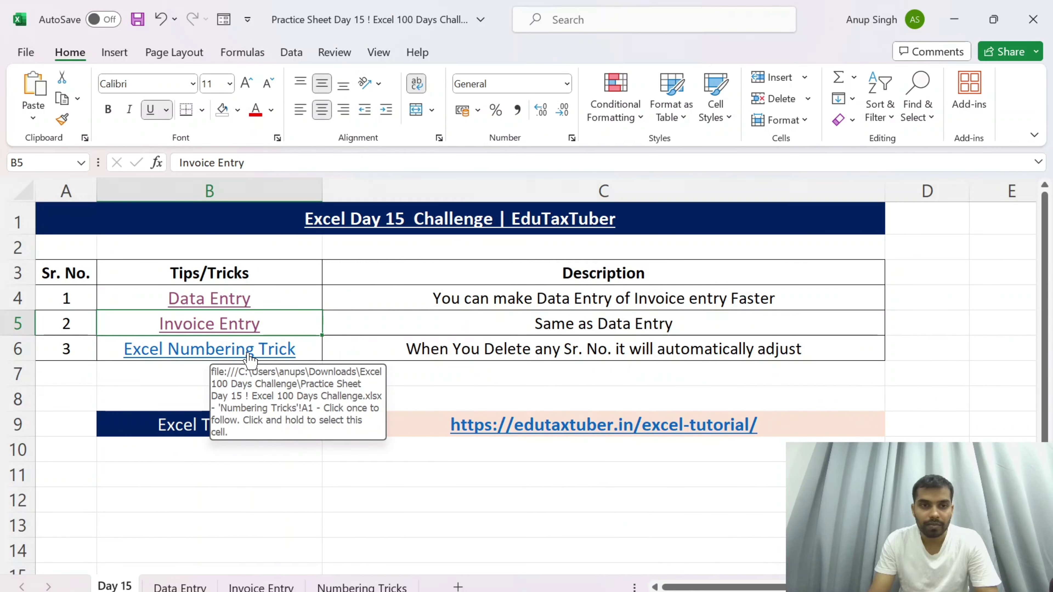
{"action": "left_click", "coordinate": [251, 353]}
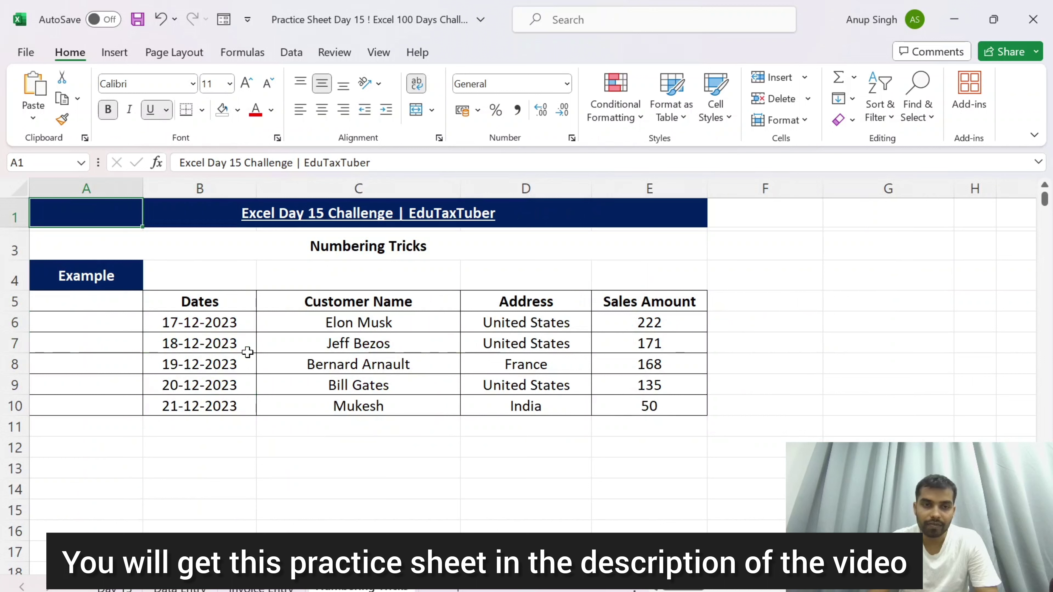
Step: Enter the A5 column heading, correcting 'Sro. No.' to 'Sr. No.'
{"action": "left_click", "coordinate": [123, 303]}
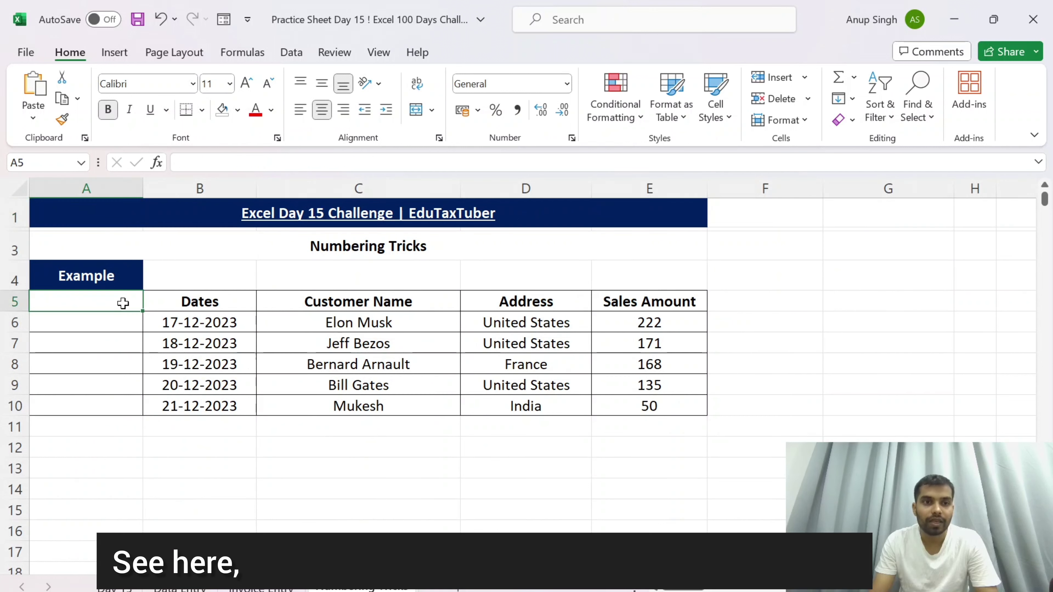
{"action": "type", "text": "Sro"}
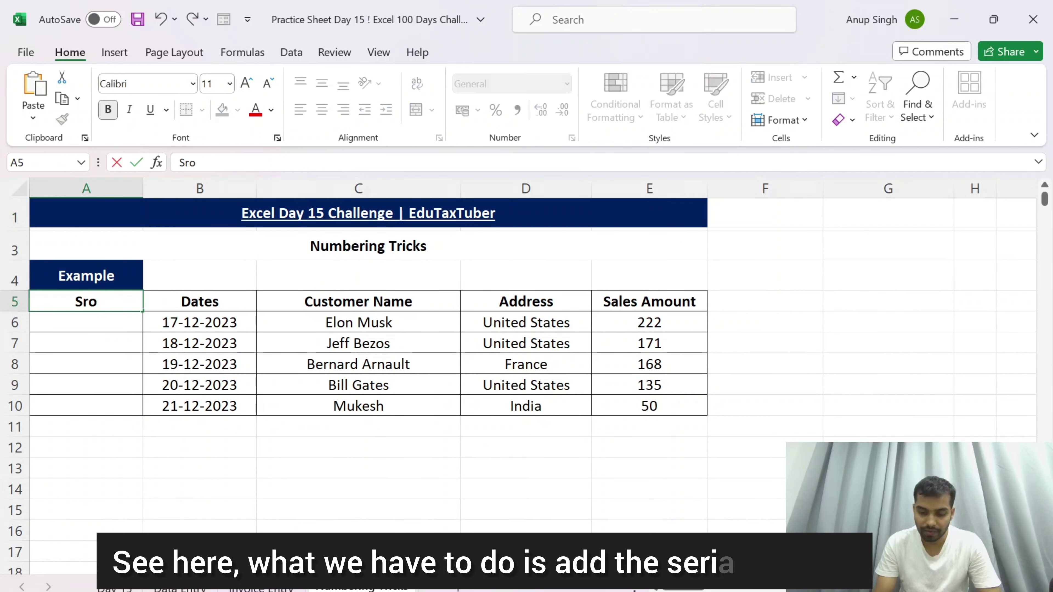
{"action": "type", "text": ". No"}
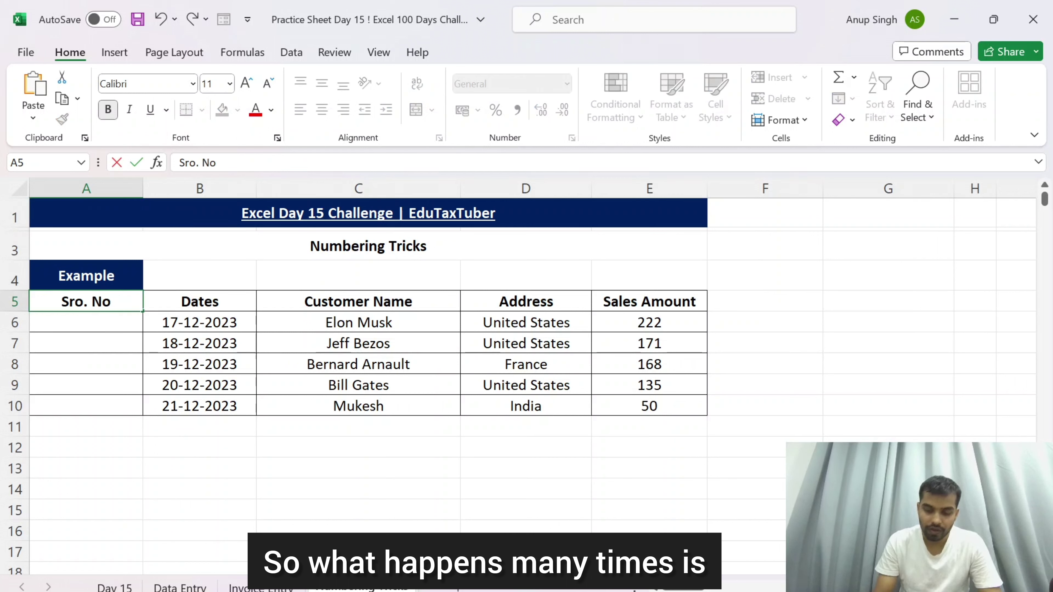
{"action": "type", "text": "."}
{"action": "key", "text": "Return"}
{"action": "key", "text": "Down"}
{"action": "key", "text": "Down"}
{"action": "key", "text": "Down"}
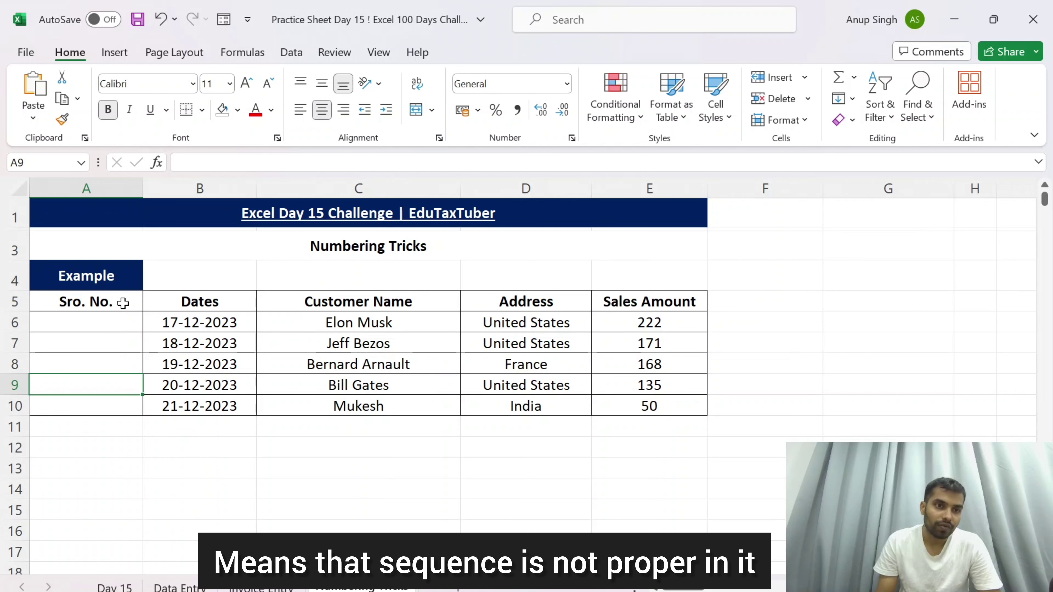
{"action": "key", "text": "Up"}
{"action": "key", "text": "Up"}
{"action": "key", "text": "Up"}
{"action": "key", "text": "Up"}
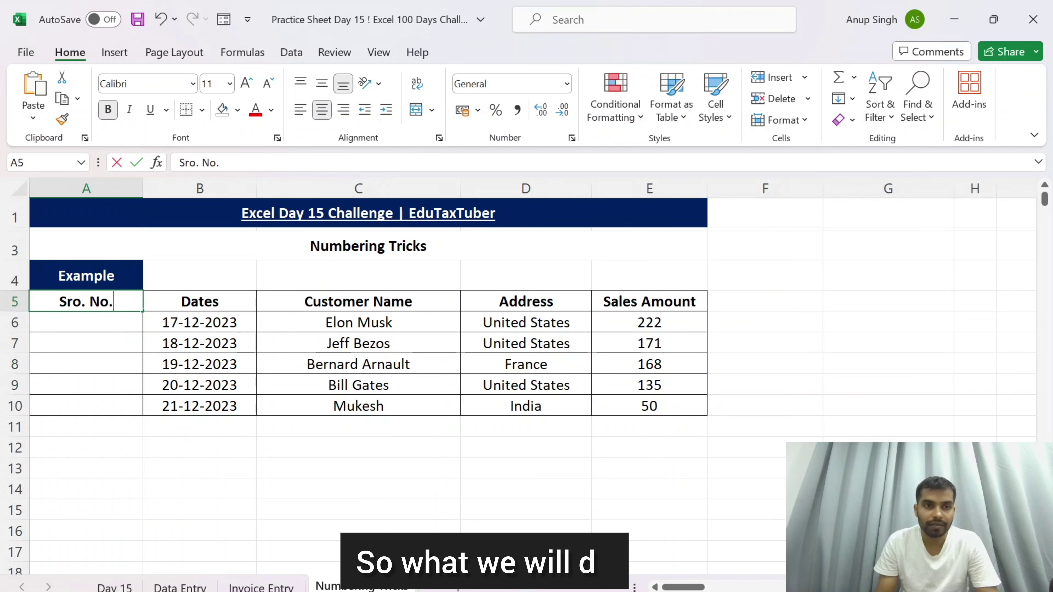
{"action": "key", "text": "F2"}
{"action": "left_click", "coordinate": [81, 301]}
{"action": "key", "text": "BackSpace"}
{"action": "key", "text": "Return"}
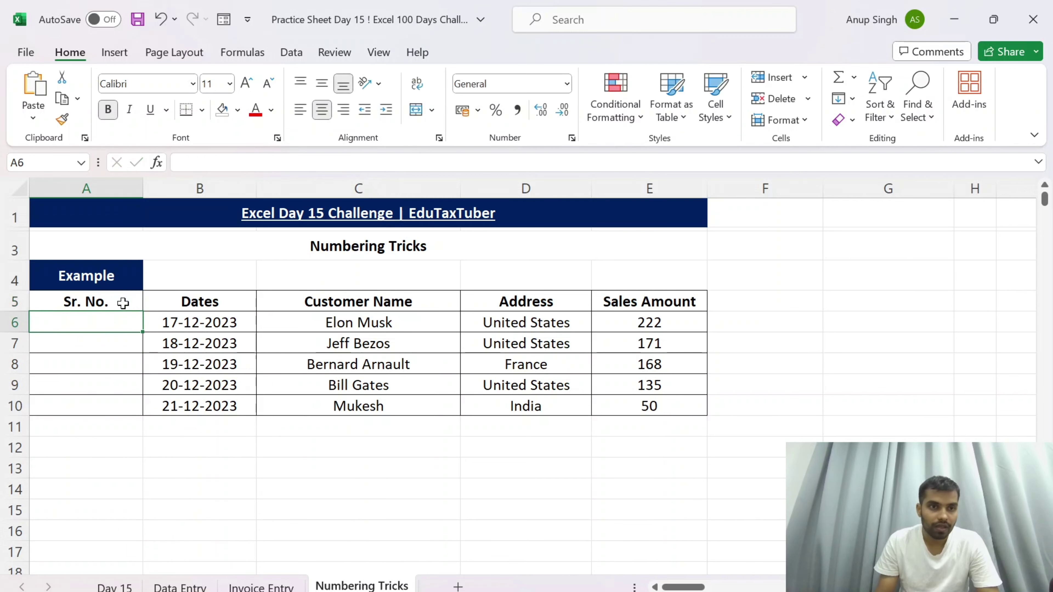
Step: Select rows 1 through 6 to show headings in row 5 and data from row 6
{"action": "key", "text": "Up"}
{"action": "key", "text": "Up"}
{"action": "key", "text": "Up"}
{"action": "key", "text": "Up"}
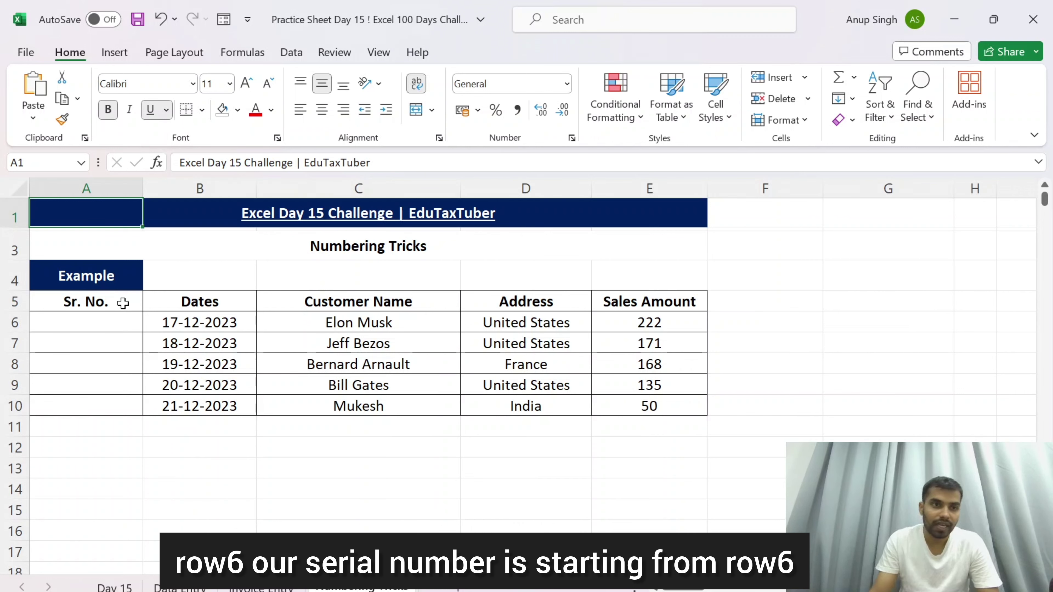
{"action": "left_click", "coordinate": [11, 216]}
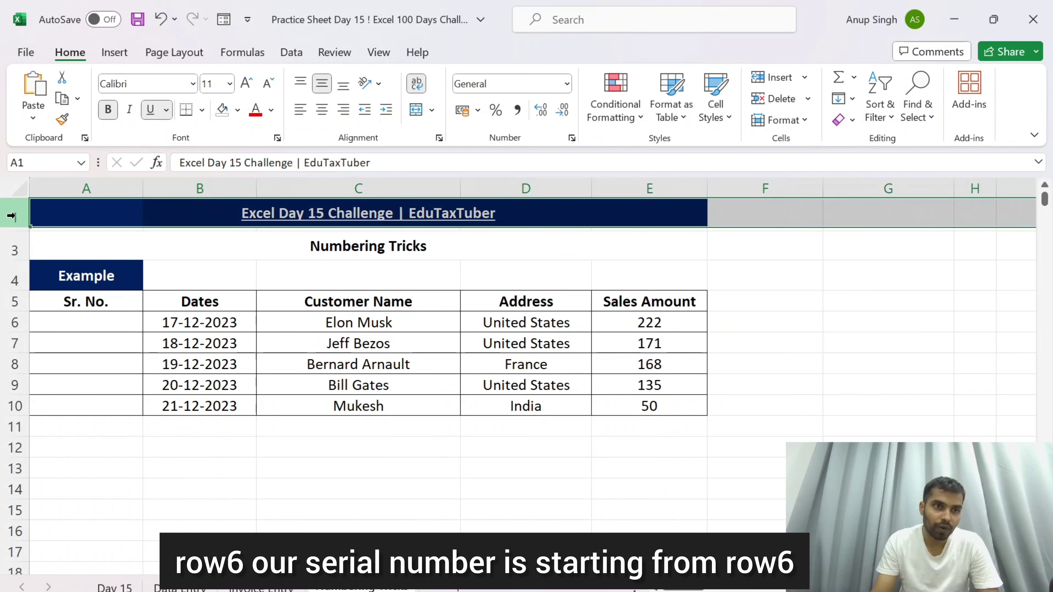
{"action": "left_click", "coordinate": [18, 231]}
{"action": "left_click", "coordinate": [14, 277]}
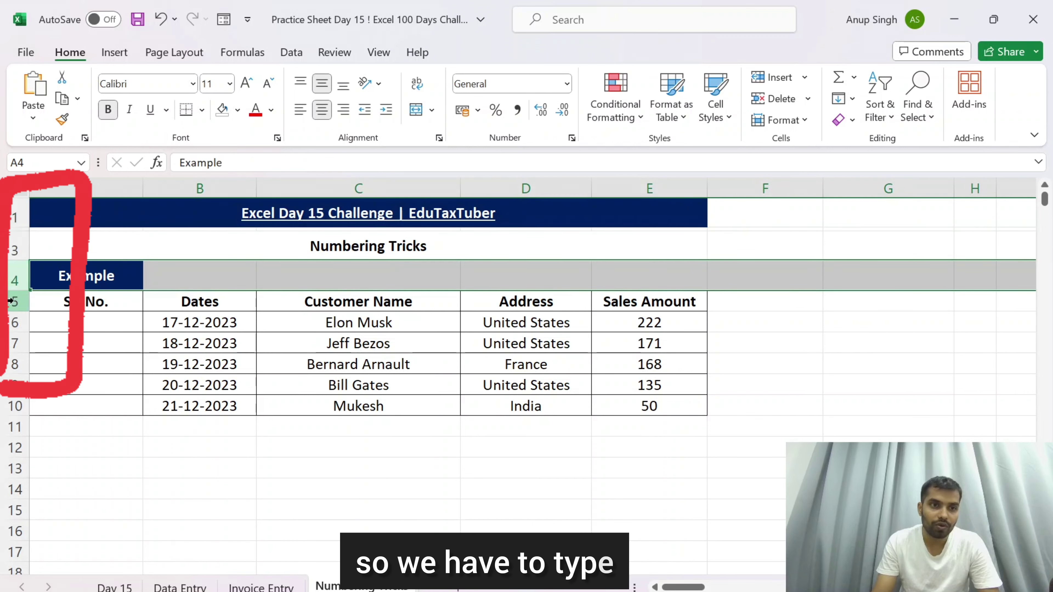
{"action": "left_click", "coordinate": [15, 301]}
{"action": "left_click", "coordinate": [15, 321]}
{"action": "left_click", "coordinate": [104, 323]}
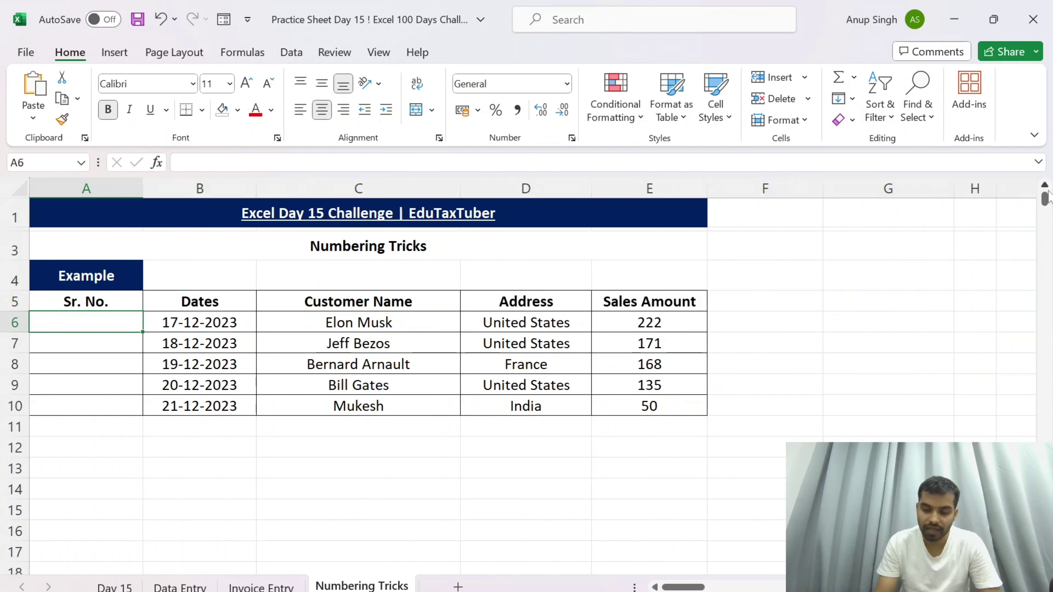
Step: Enter the formula =ROW()-5 in A6 so the first serial number is 1
{"action": "type", "text": "=ro"}
{"action": "type", "text": "m"}
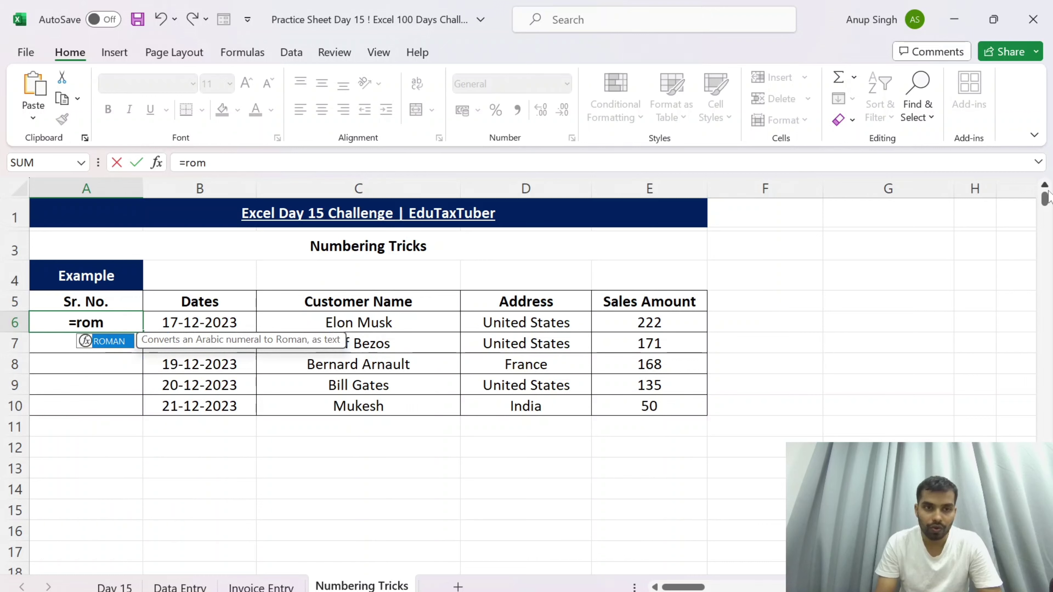
{"action": "key", "text": "BackSpace"}
{"action": "type", "text": "w("}
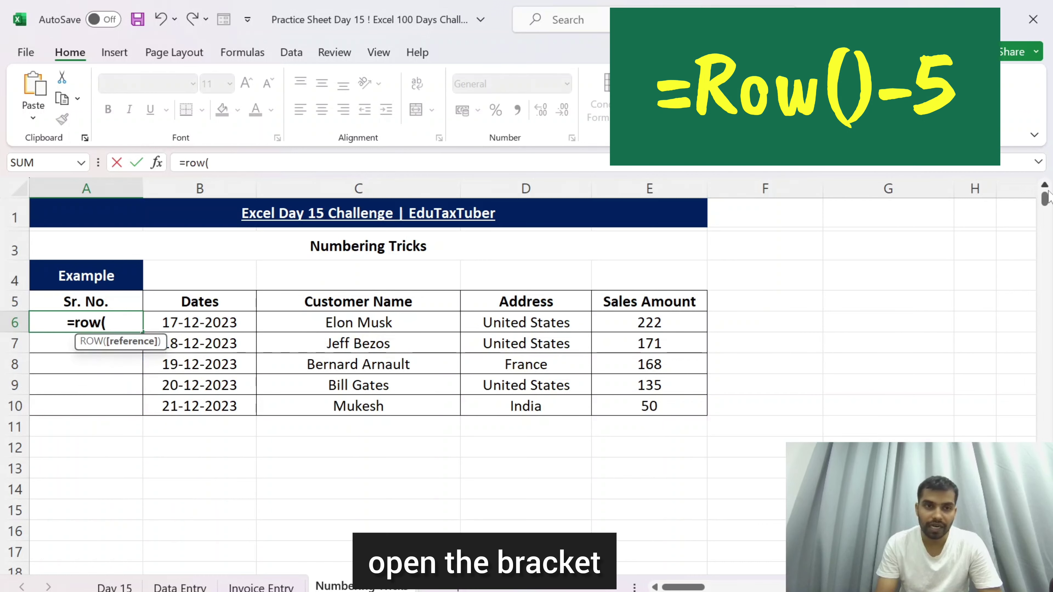
{"action": "type", "text": ")-6"}
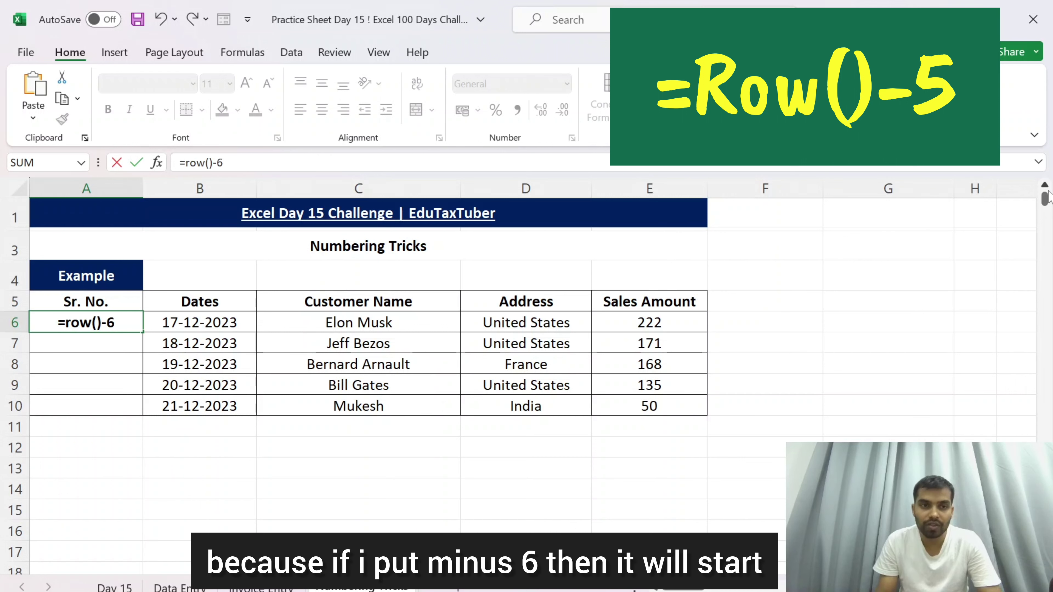
{"action": "key", "text": "Return"}
{"action": "key", "text": "Up"}
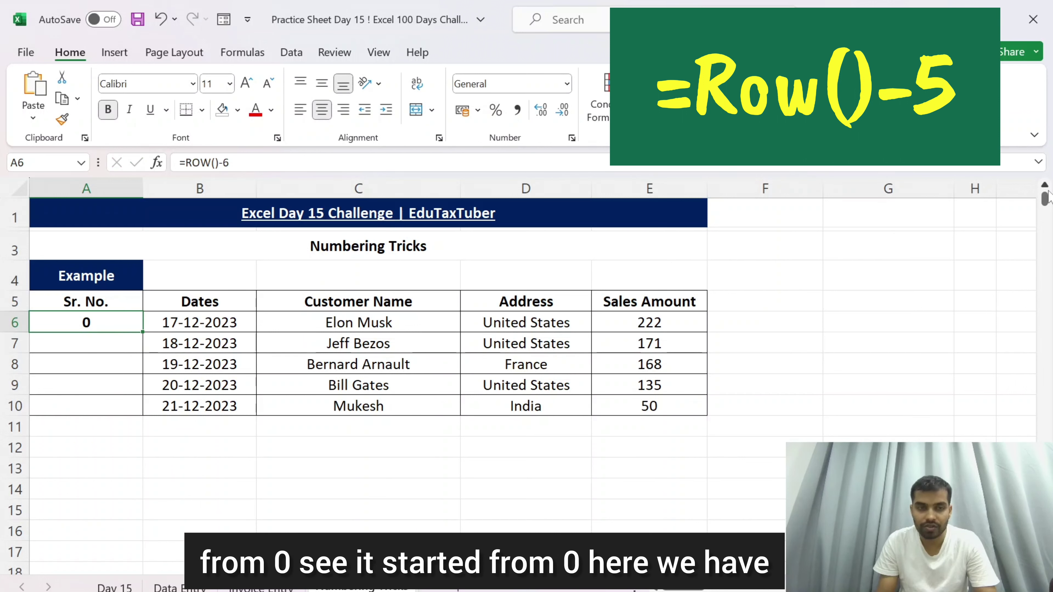
{"action": "key", "text": "F2"}
{"action": "type", "text": "5"}
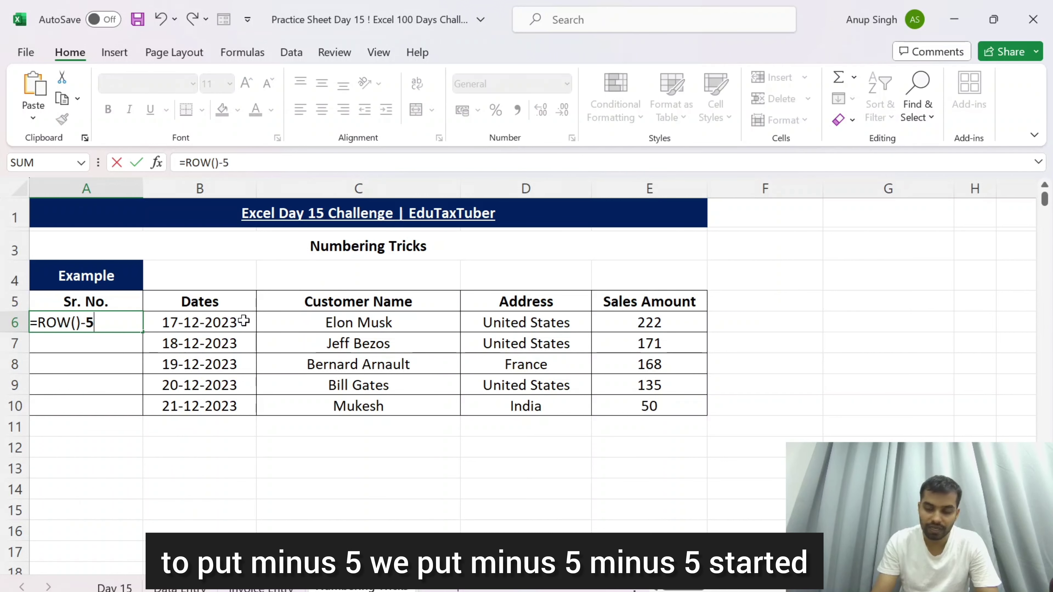
{"action": "key", "text": "Return"}
Step: Fill the =ROW()-5 formula down to row 16, numbering 1 through 11
{"action": "key", "text": "Up"}
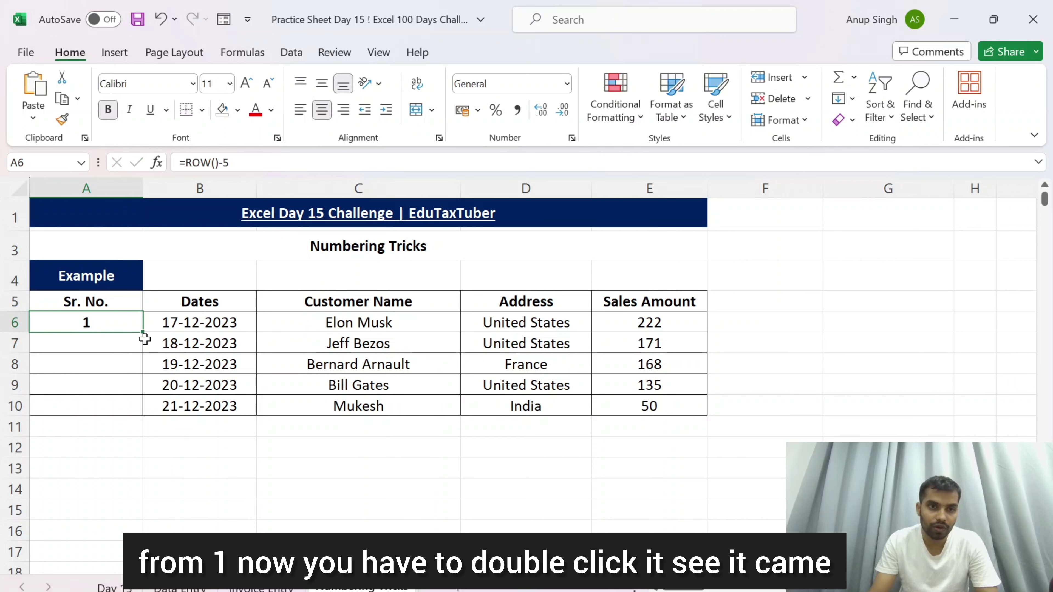
{"action": "double_click", "coordinate": [141, 331]}
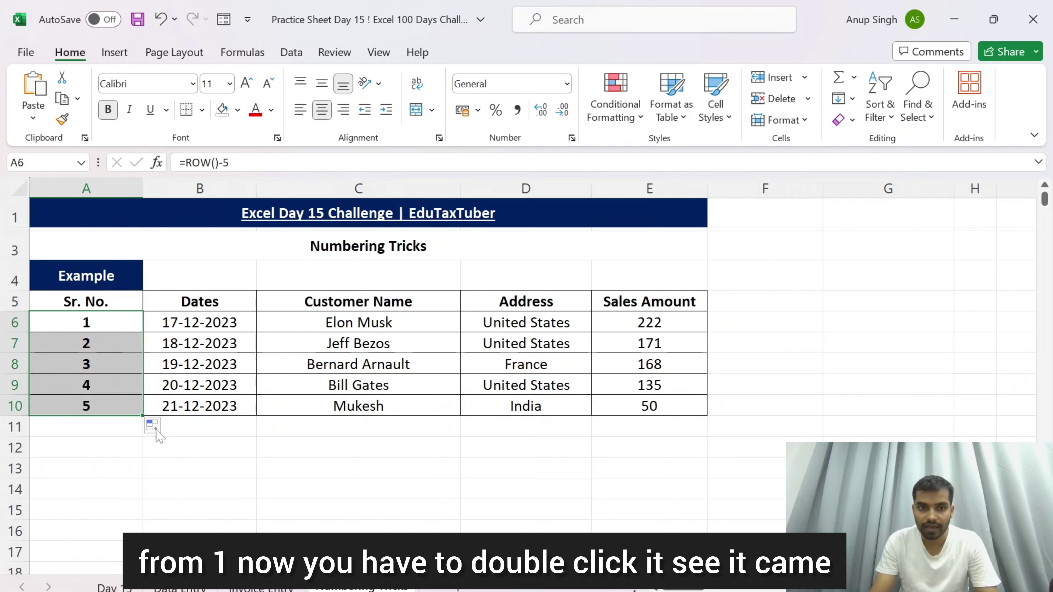
{"action": "left_click_drag", "start_coordinate": [145, 491], "coordinate": [150, 539]}
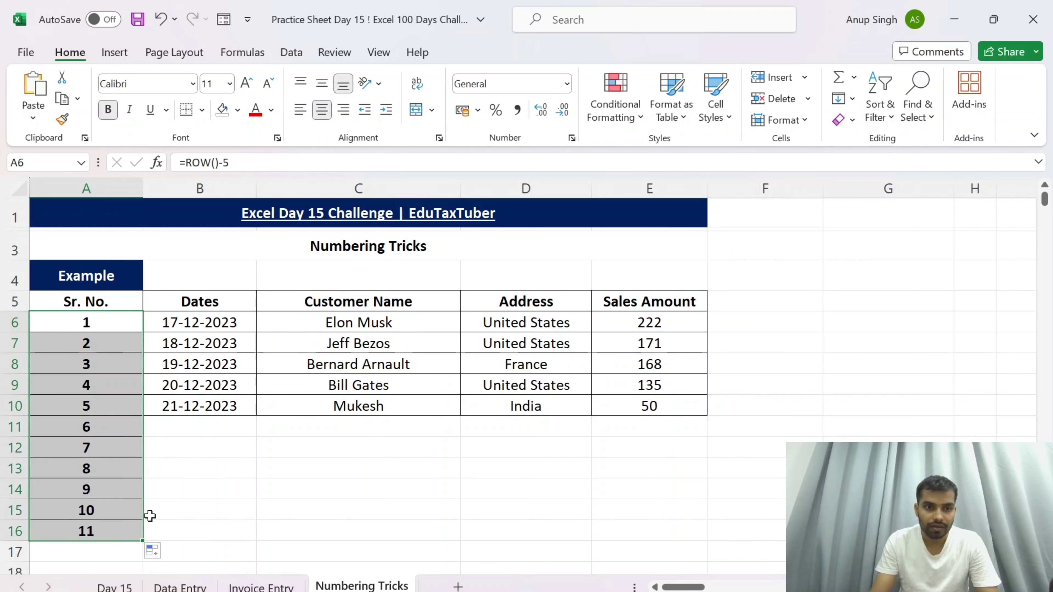
Step: Delete row 9, the customer row dated 20-12-2023
{"action": "left_click", "coordinate": [87, 389]}
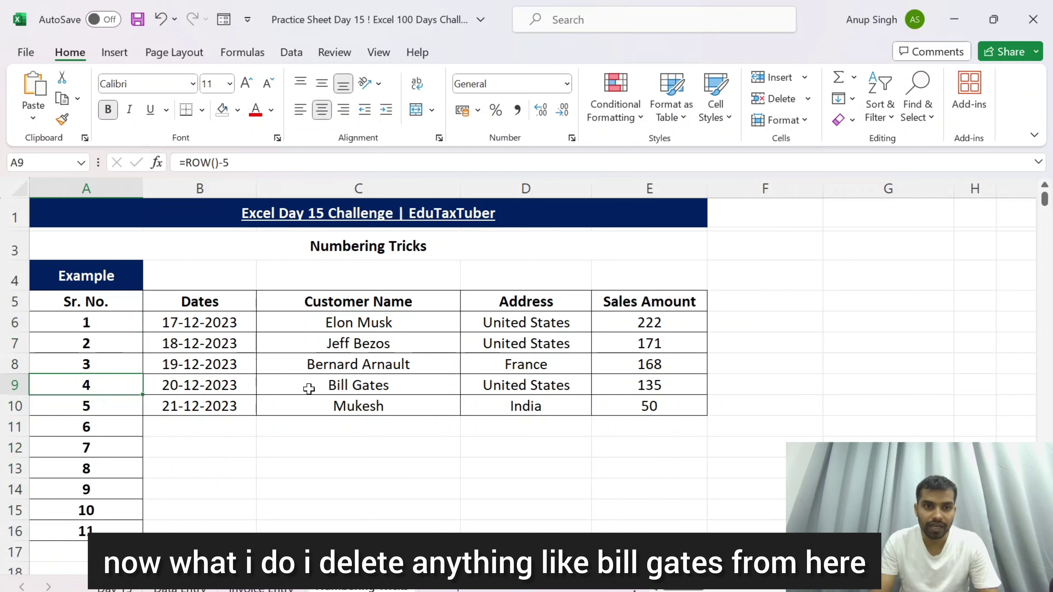
{"action": "left_click", "coordinate": [352, 383]}
{"action": "key", "text": "shift+space"}
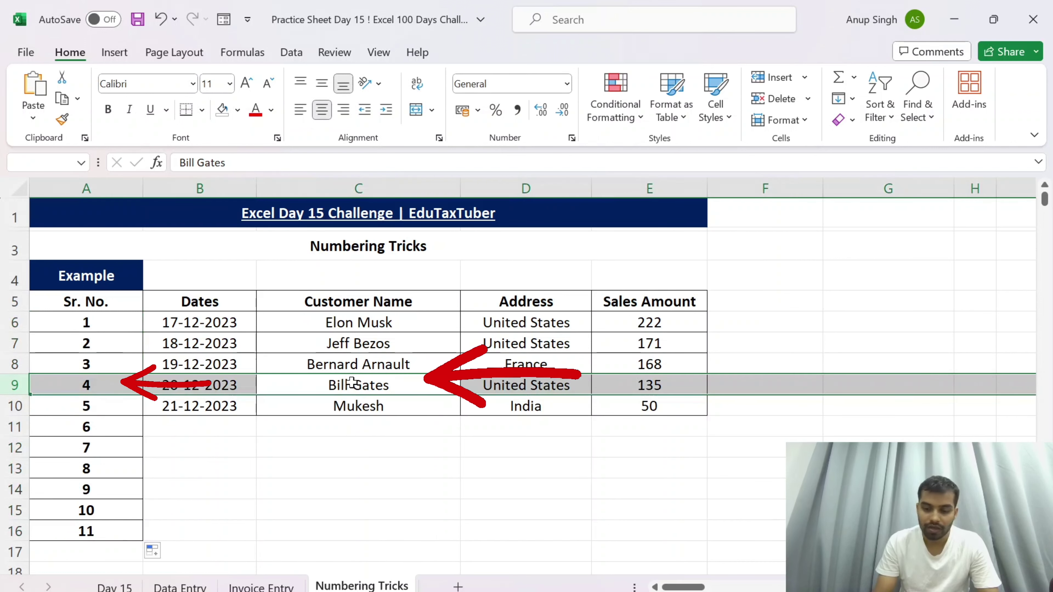
{"action": "key", "text": "ctrl+minus"}
Step: Delete row 7, the customer row dated 18-12-2023
{"action": "key", "text": "Down"}
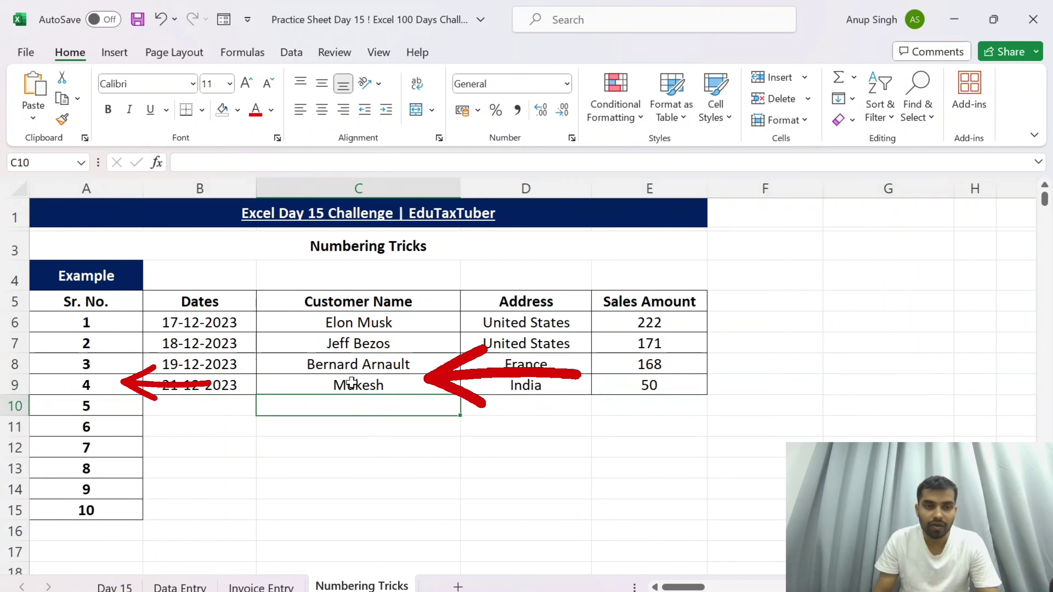
{"action": "key", "text": "Up"}
{"action": "key", "text": "Up"}
{"action": "key", "text": "Down"}
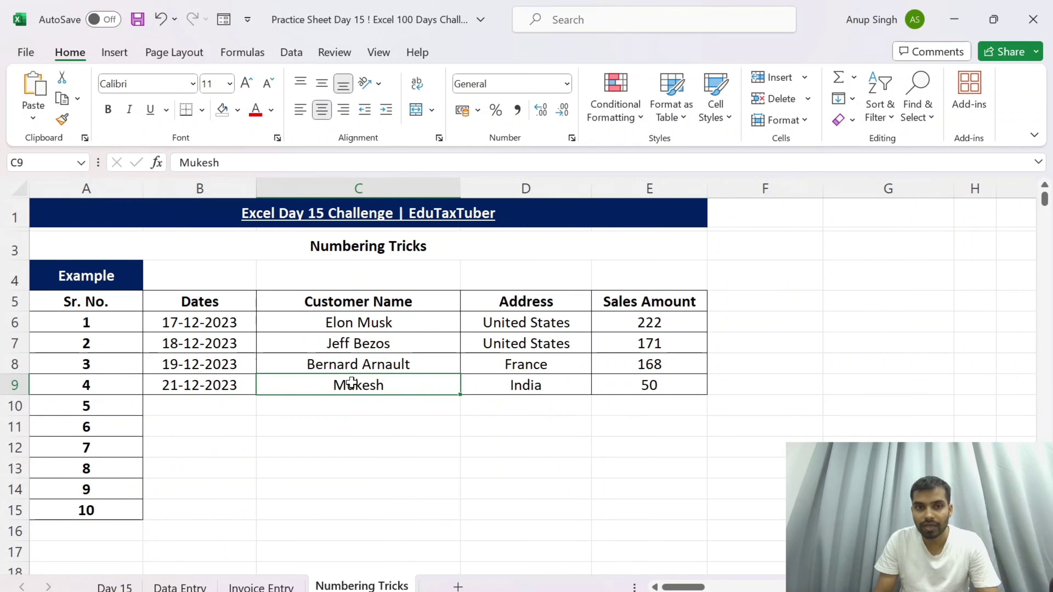
{"action": "key", "text": "Left"}
{"action": "key", "text": "Left"}
{"action": "key", "text": "Up"}
{"action": "key", "text": "Up"}
{"action": "key", "text": "Up"}
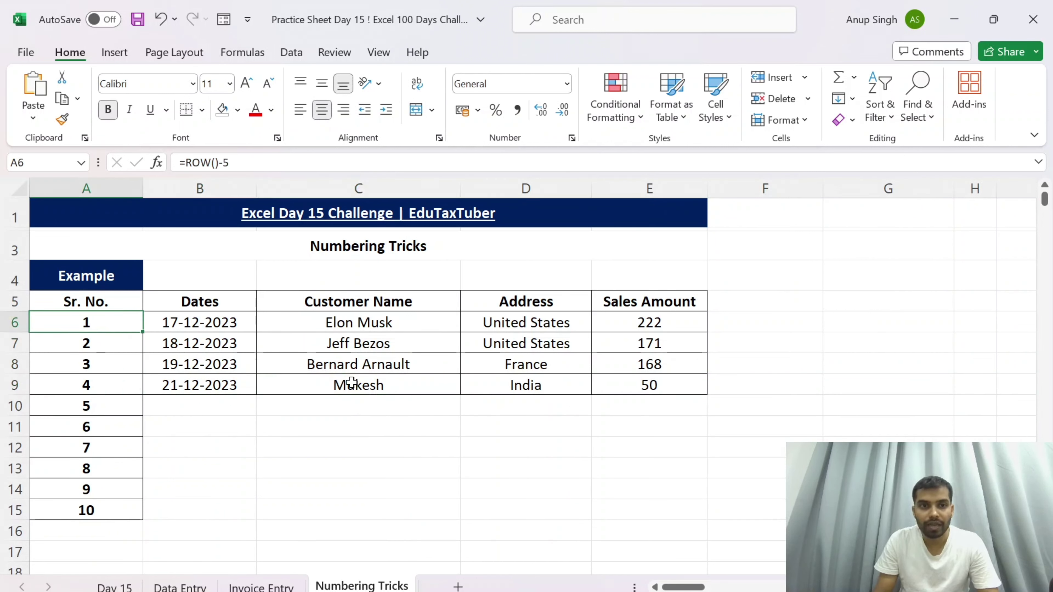
{"action": "key", "text": "Down"}
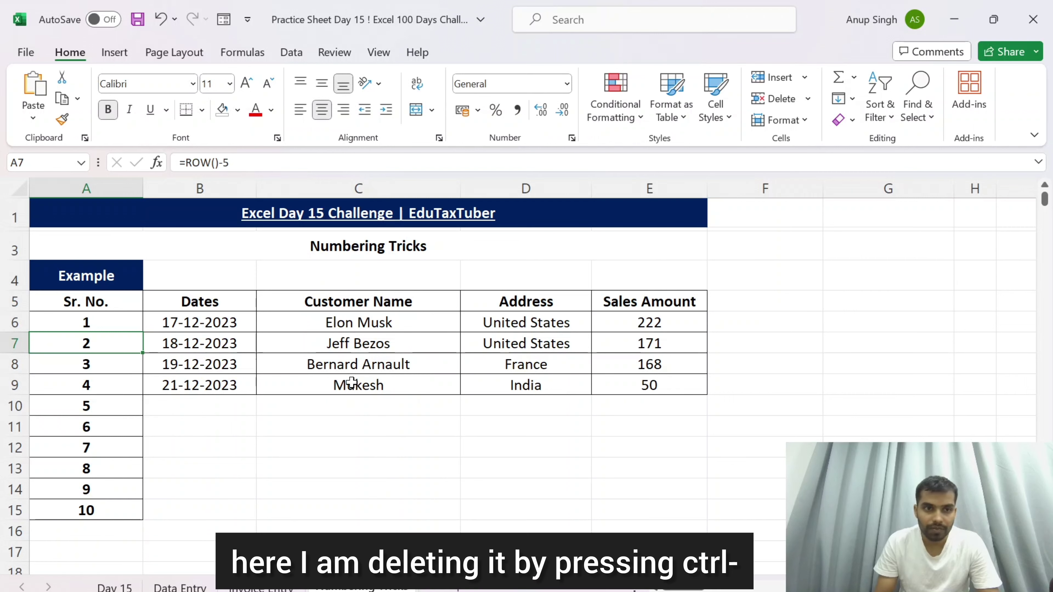
{"action": "key", "text": "shift+space"}
{"action": "key", "text": "ctrl+minus"}
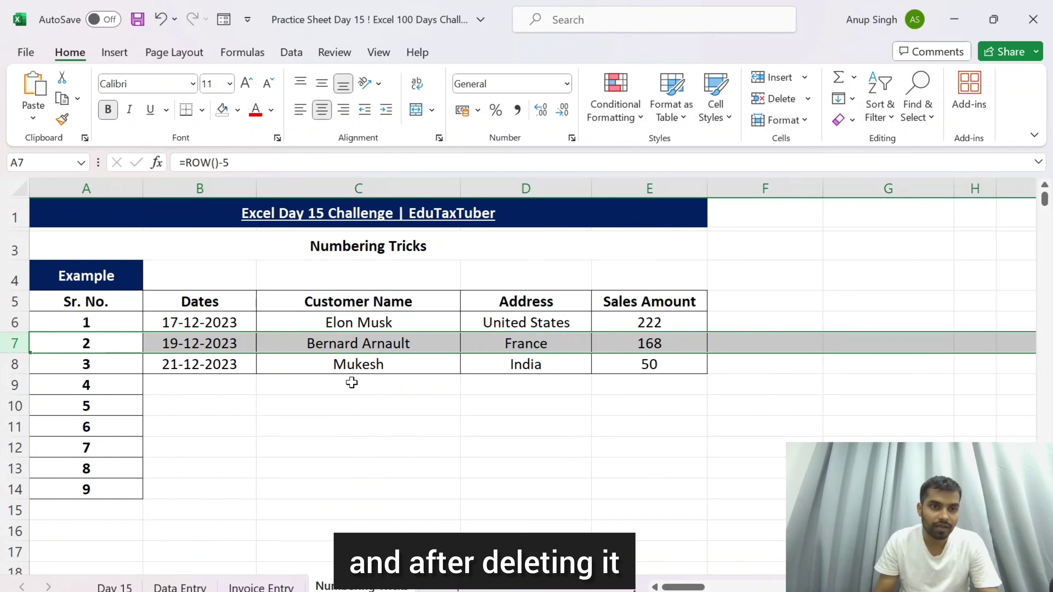
Step: Check that the Sr. No. column renumbered 1 to 9 without gaps
{"action": "key", "text": "Right"}
{"action": "key", "text": "Left"}
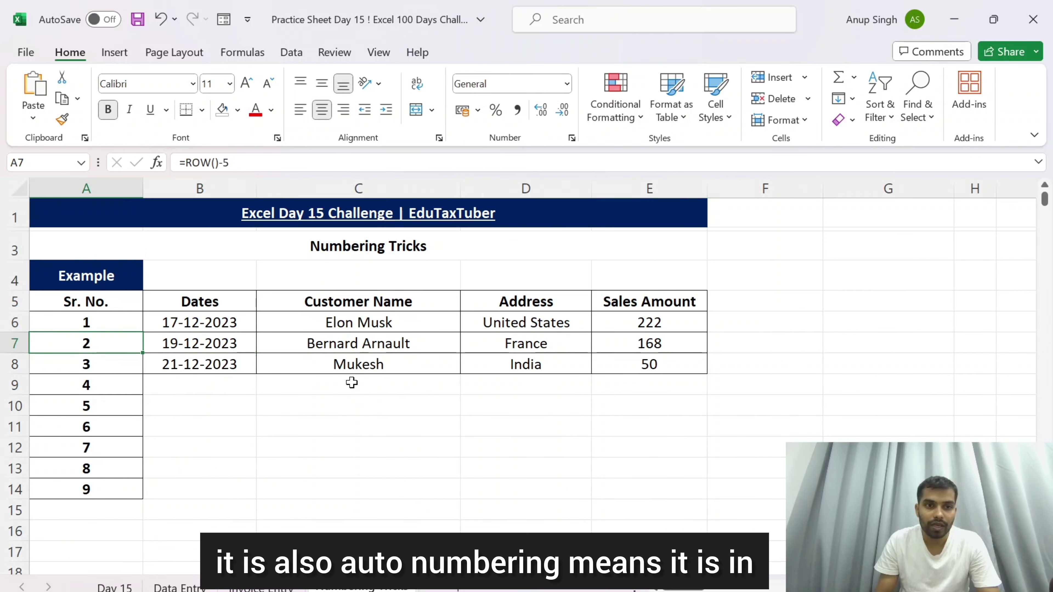
{"action": "key", "text": "Right"}
{"action": "key", "text": "Left"}
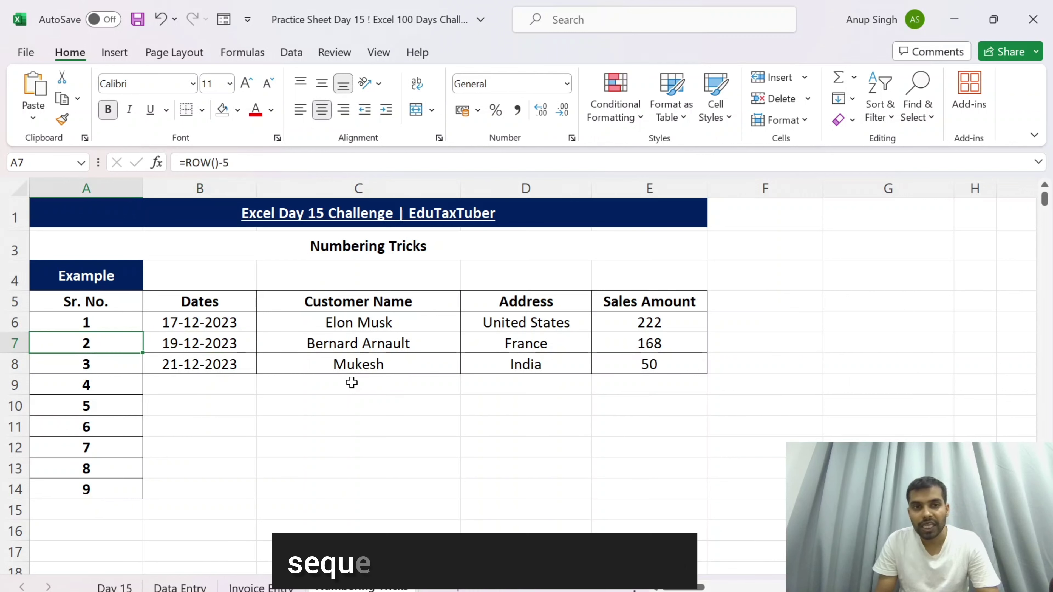
{"action": "key", "text": "Up"}
{"action": "key", "text": "Down"}
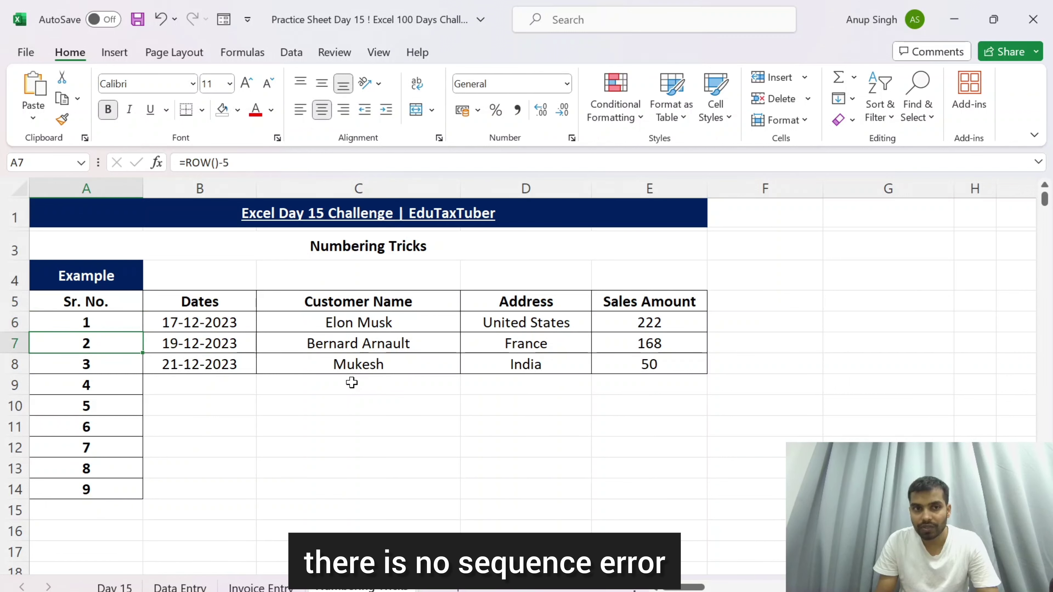